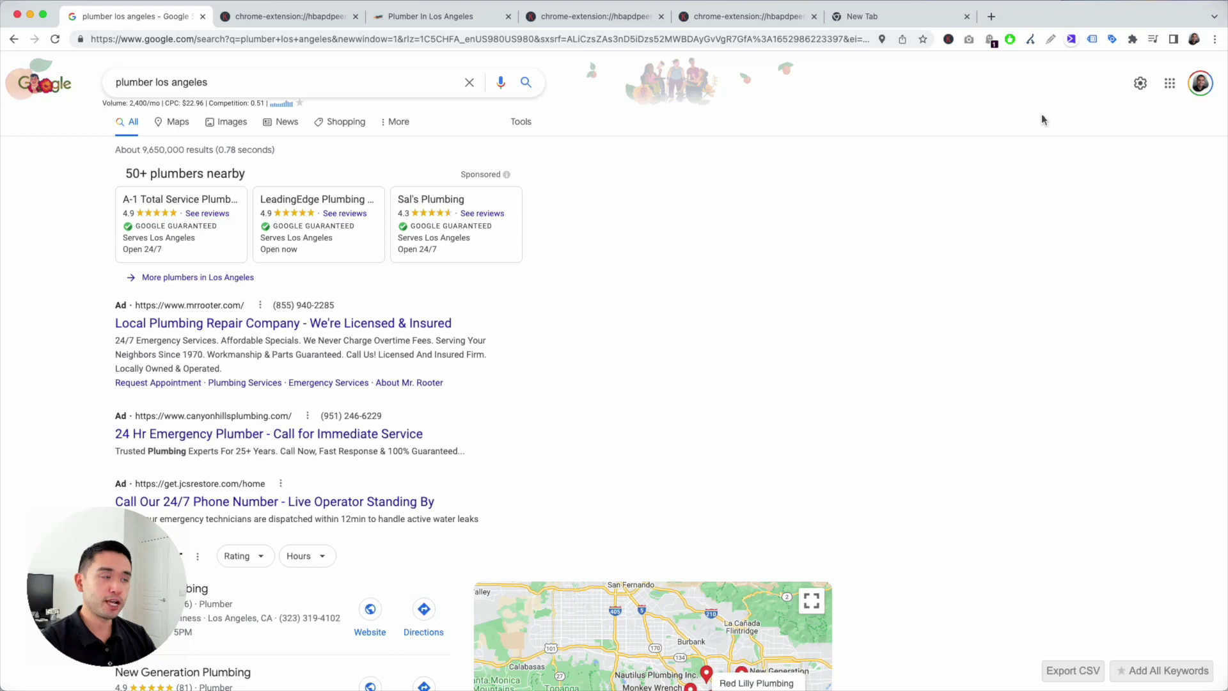
Step: Check the credits left and the available tools in the Keywords Everywhere extension, and close it again
left_click(948, 41)
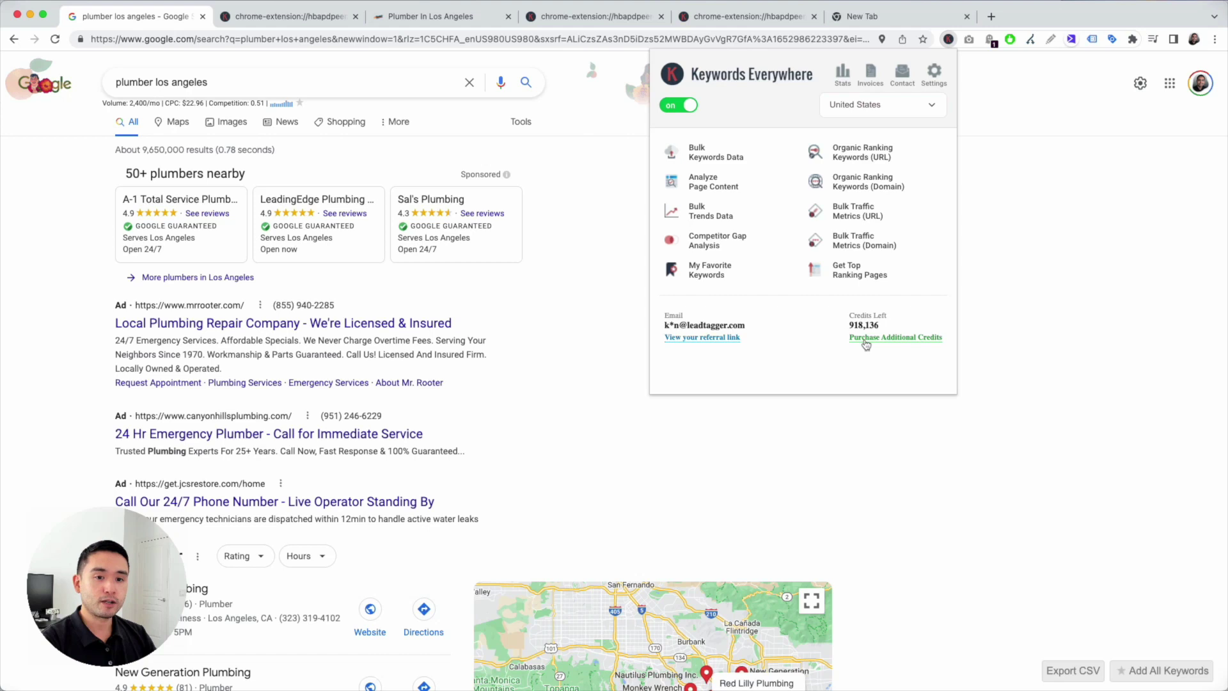
left_click(597, 319)
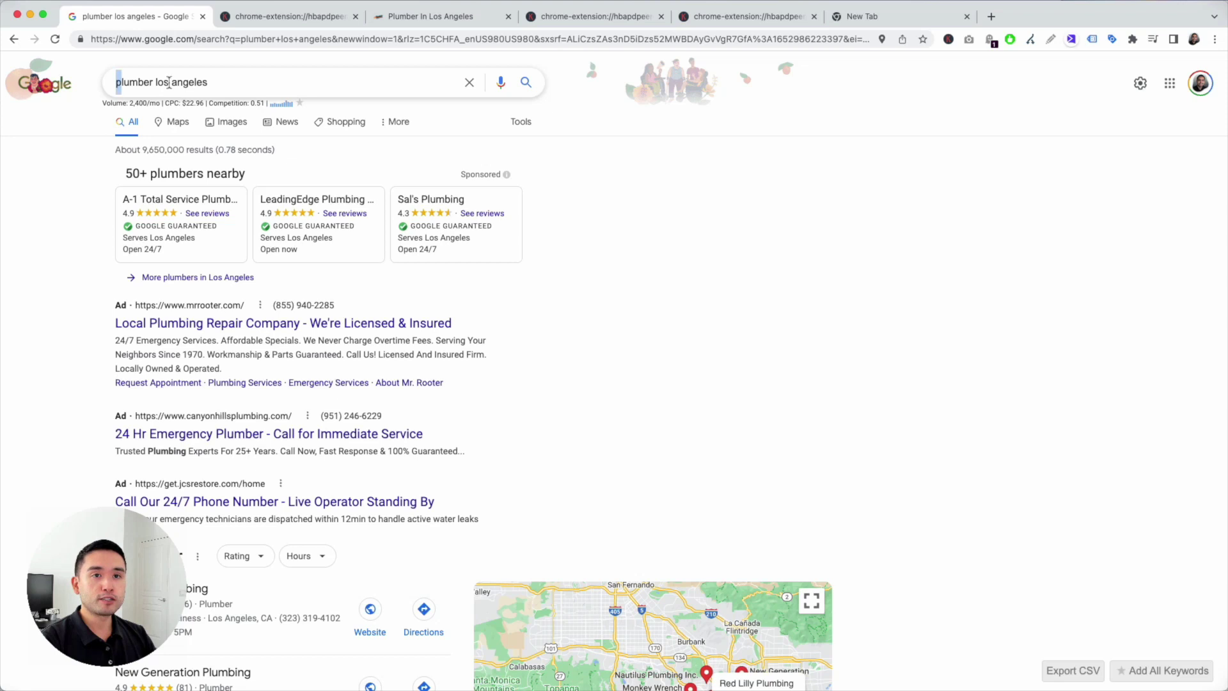
Step: Examine the query "plumber los angeles" by its service and location parts, along with the suggested searches and their metrics
left_click_drag(115, 84, 229, 84)
left_click(216, 84)
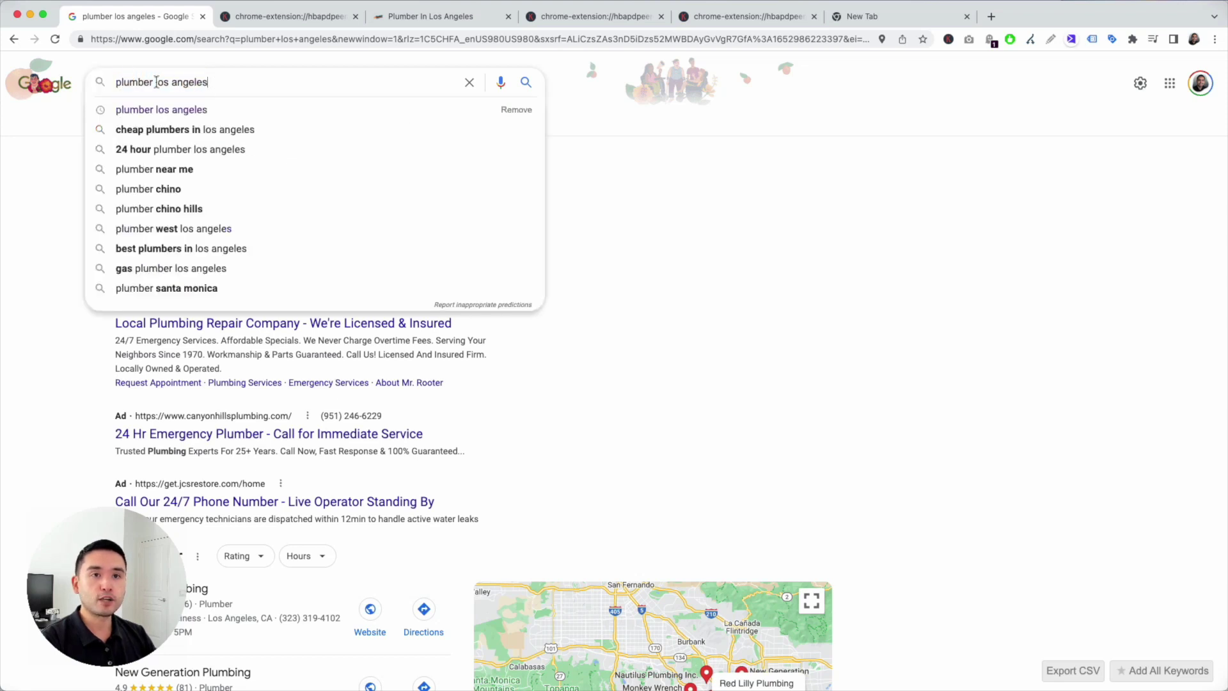
left_click_drag(154, 82, 111, 82)
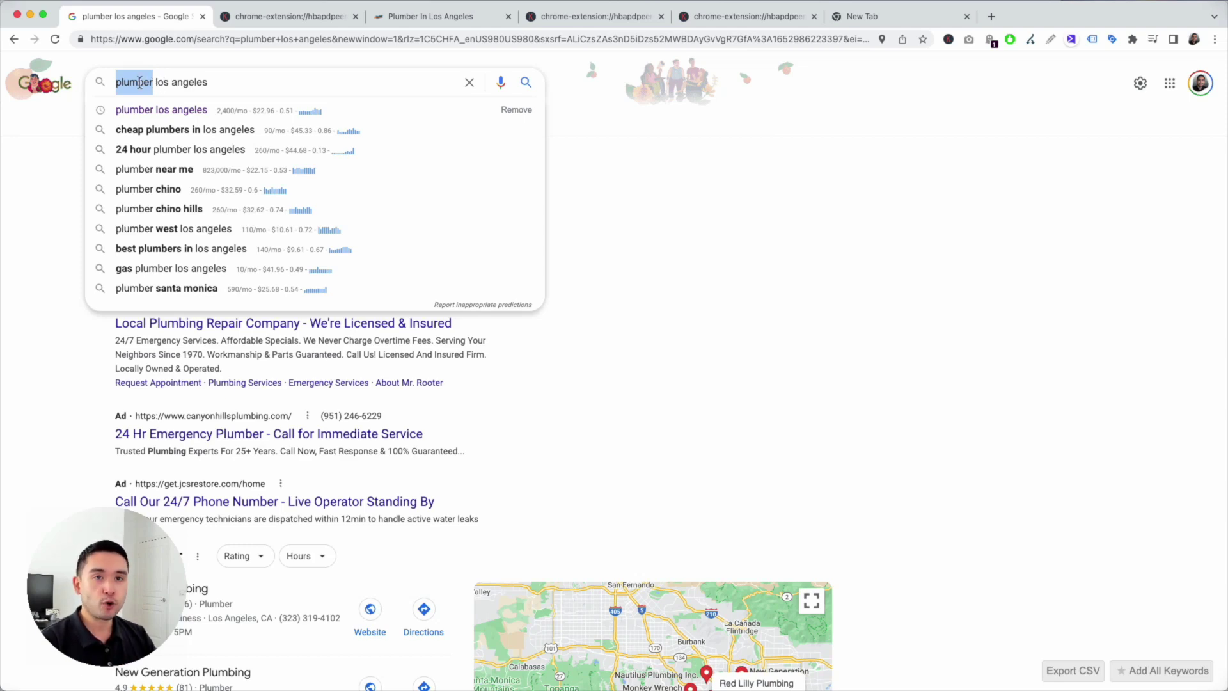
left_click(155, 82)
double_click(154, 82)
left_click(190, 82)
left_click_drag(218, 81, 157, 82)
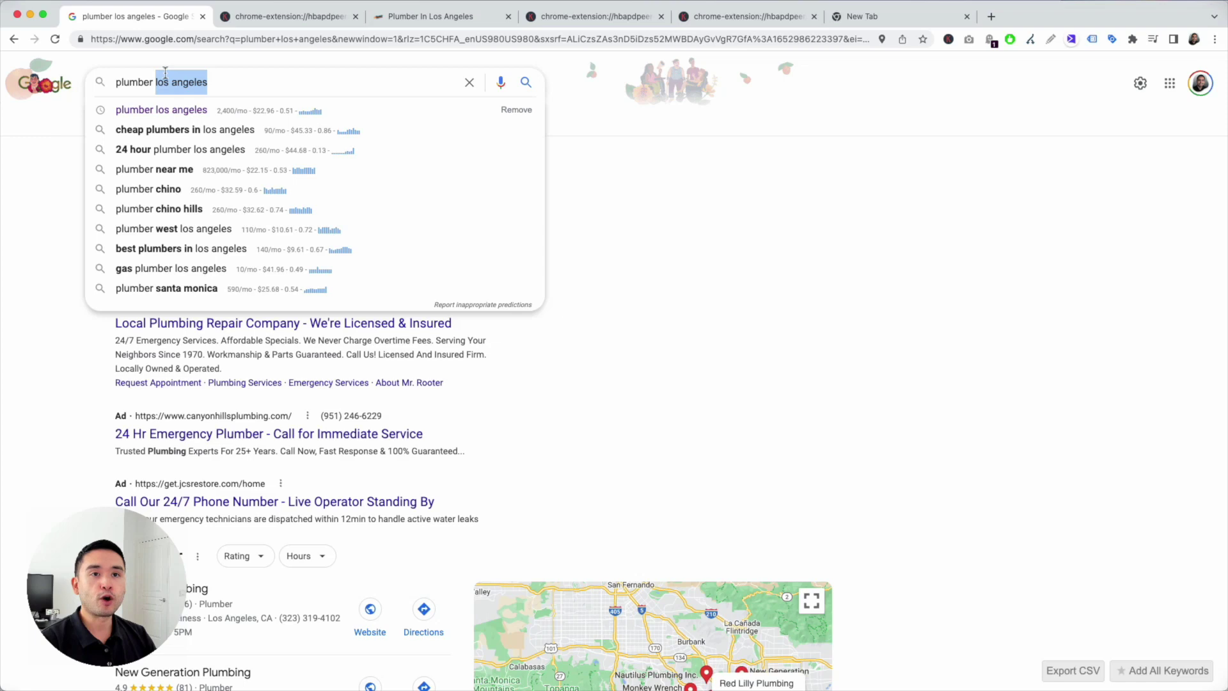
left_click(198, 60)
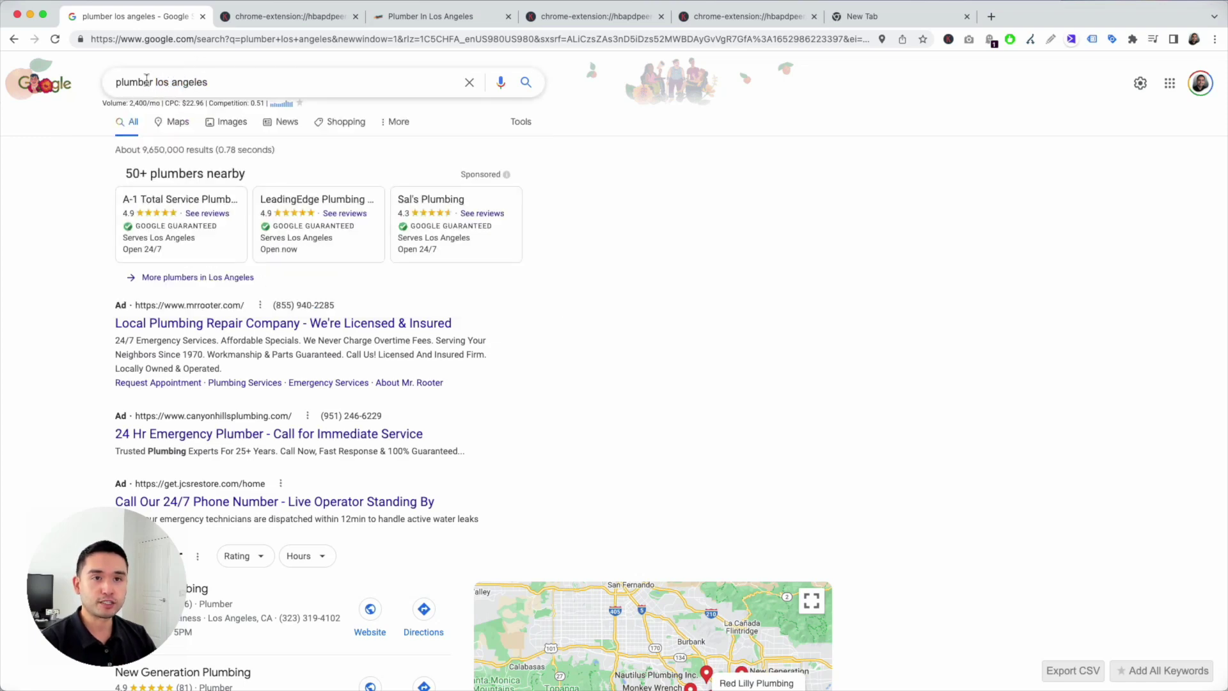
left_click_drag(116, 83, 216, 82)
left_click(220, 68)
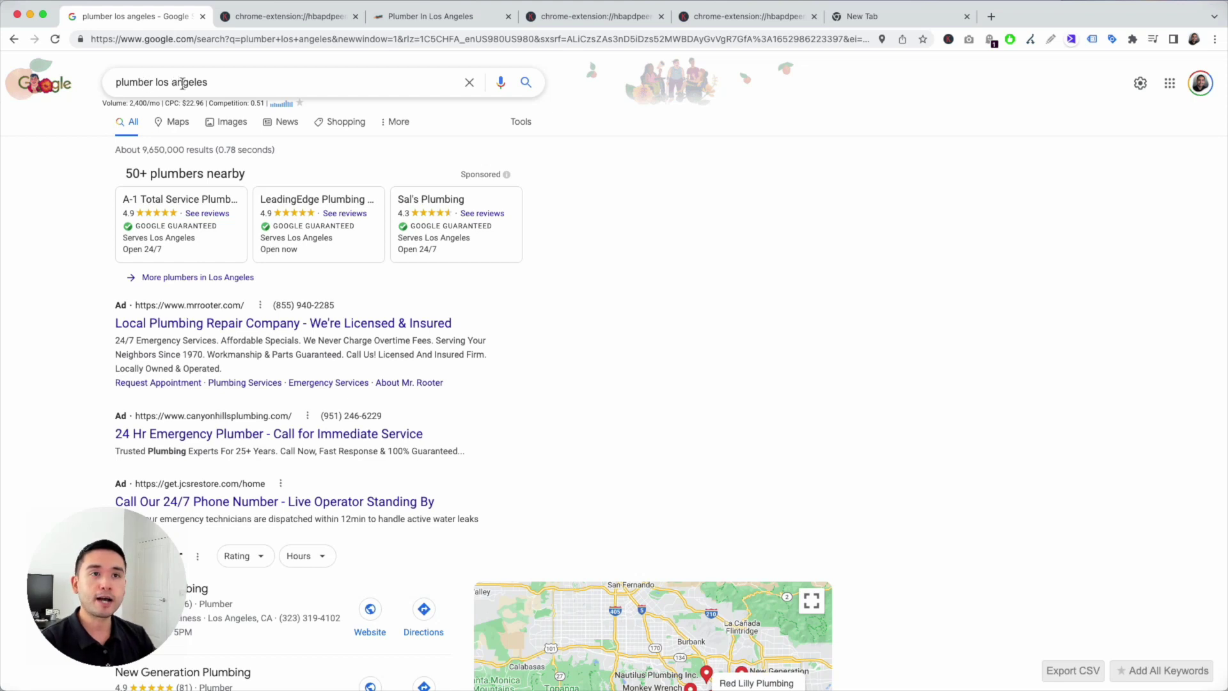
Step: Read the query's monthly search volume and CPC, and look over the SEO difficulty and trend data for it
left_click_drag(104, 103, 164, 103)
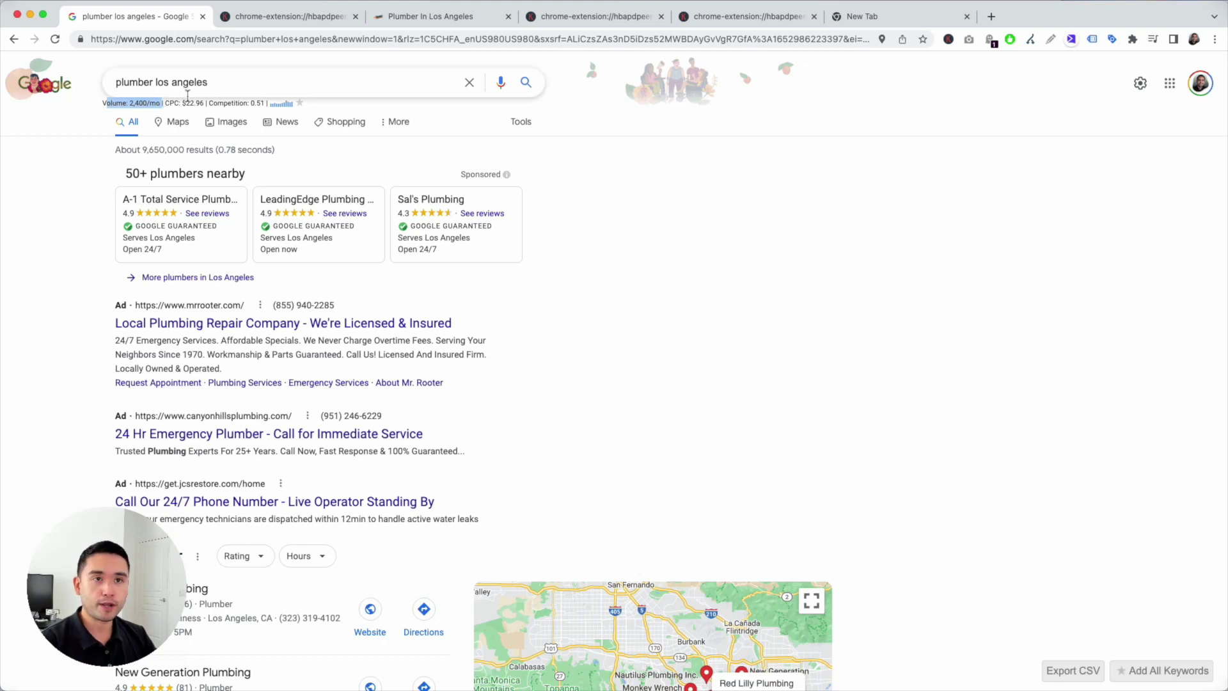
left_click_drag(167, 104, 203, 103)
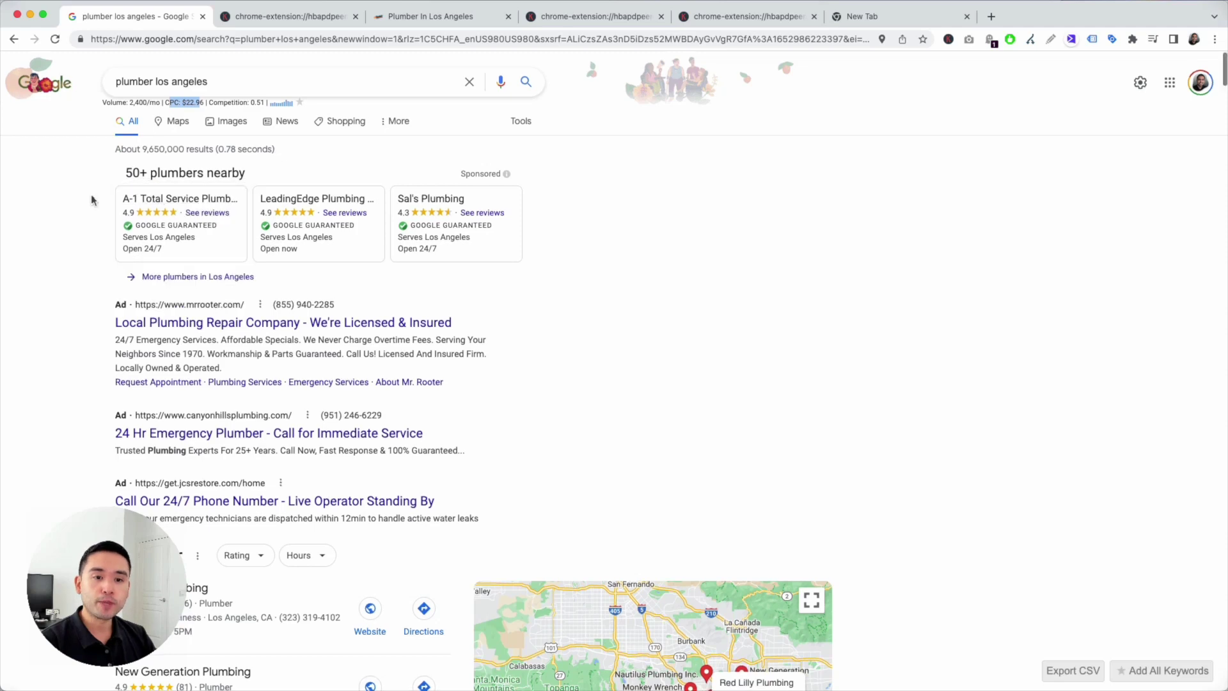
scroll(92, 198, "down", 3)
scroll(92, 200, "down", 4)
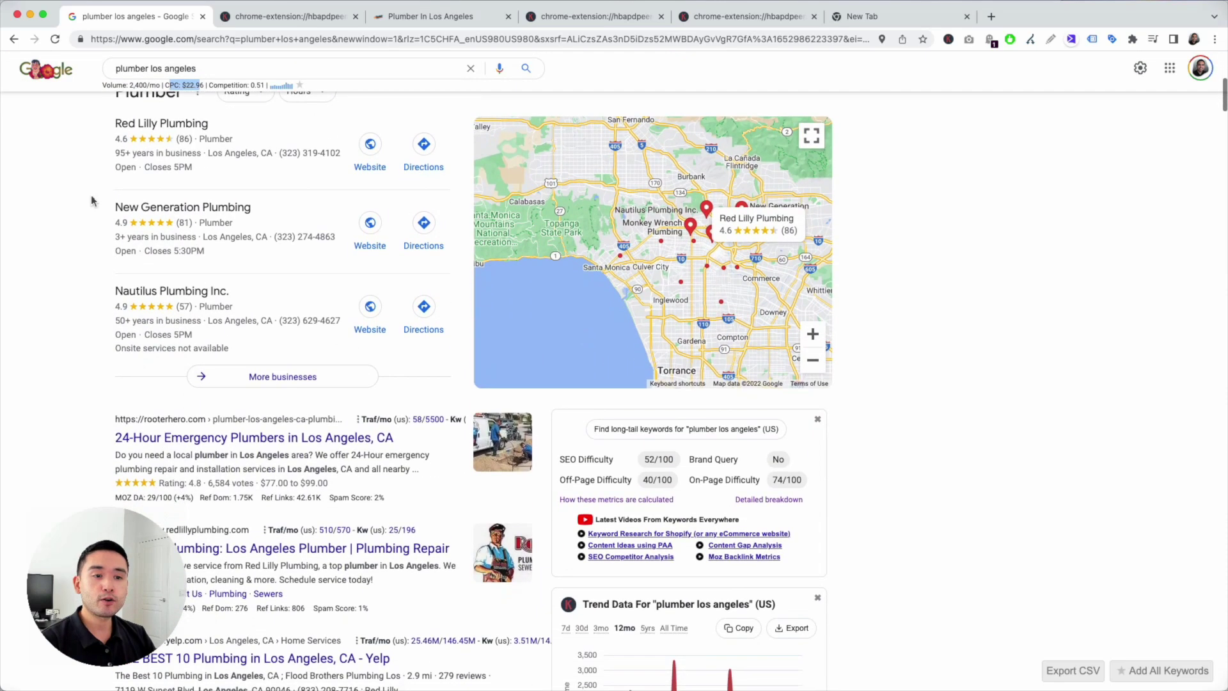
scroll(91, 200, "down", 3)
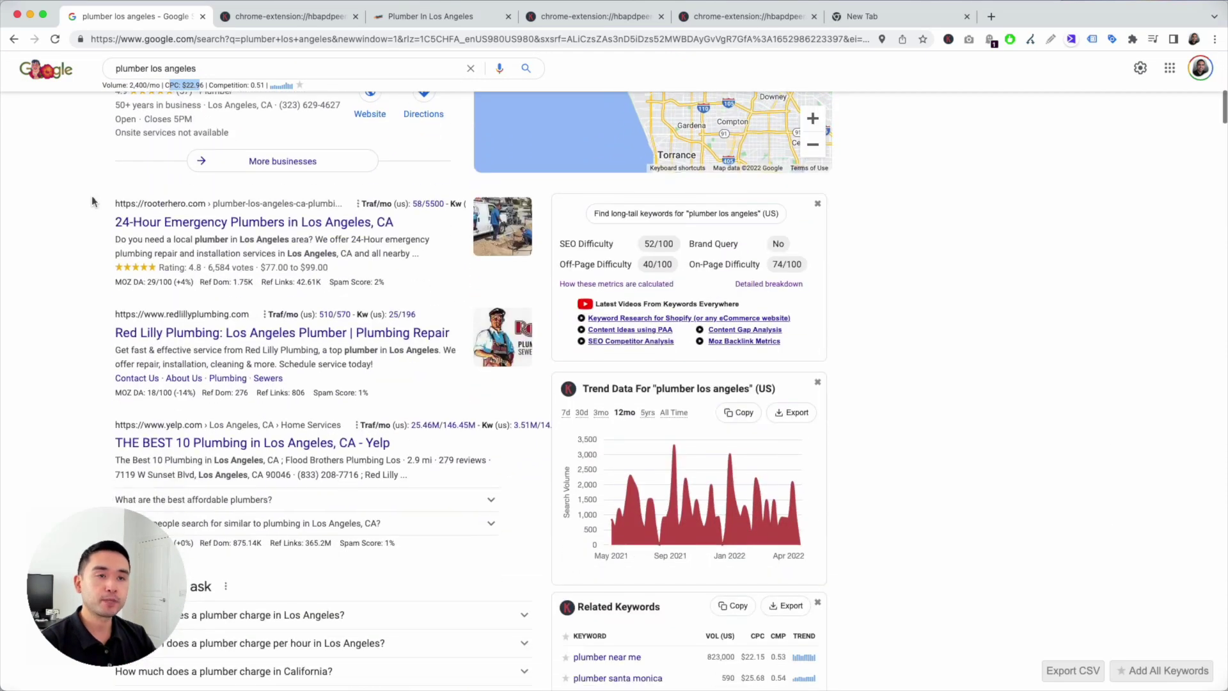
scroll(64, 209, "down", 3)
scroll(64, 207, "up", 2)
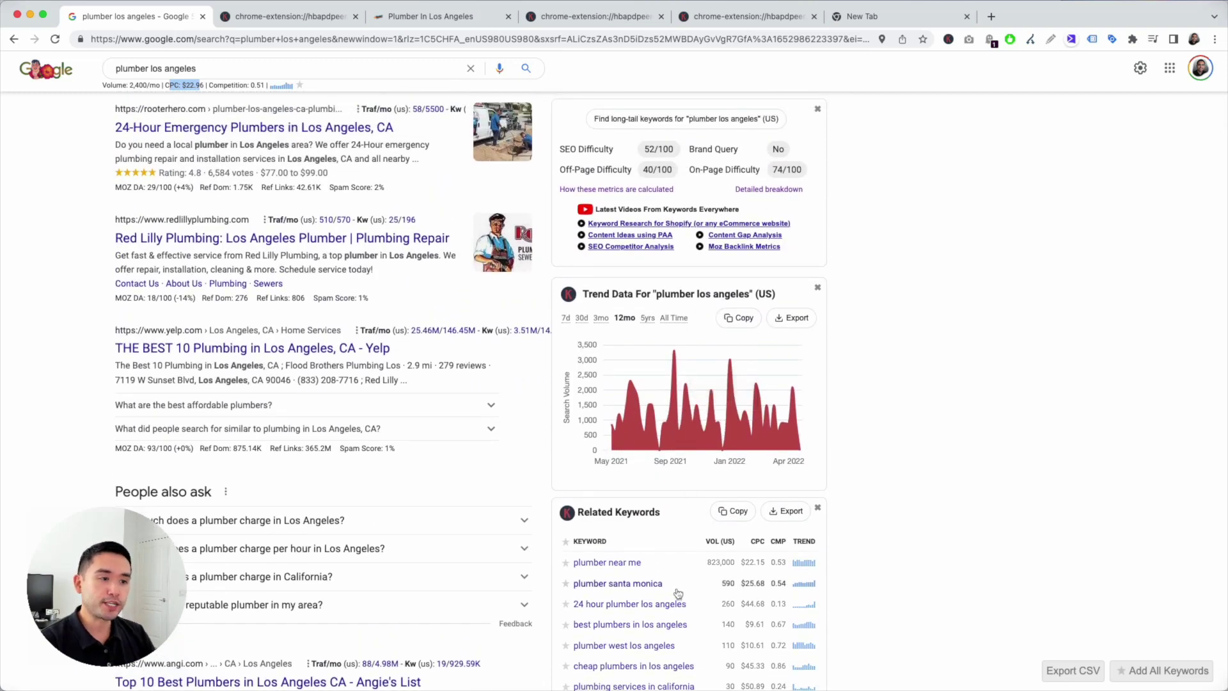
Step: Examine the Related Keywords list for "plumber los angeles", comparing each keyword's volume, CPC, competition and trend
scroll(676, 581, "down", 1)
scroll(671, 508, "down", 4)
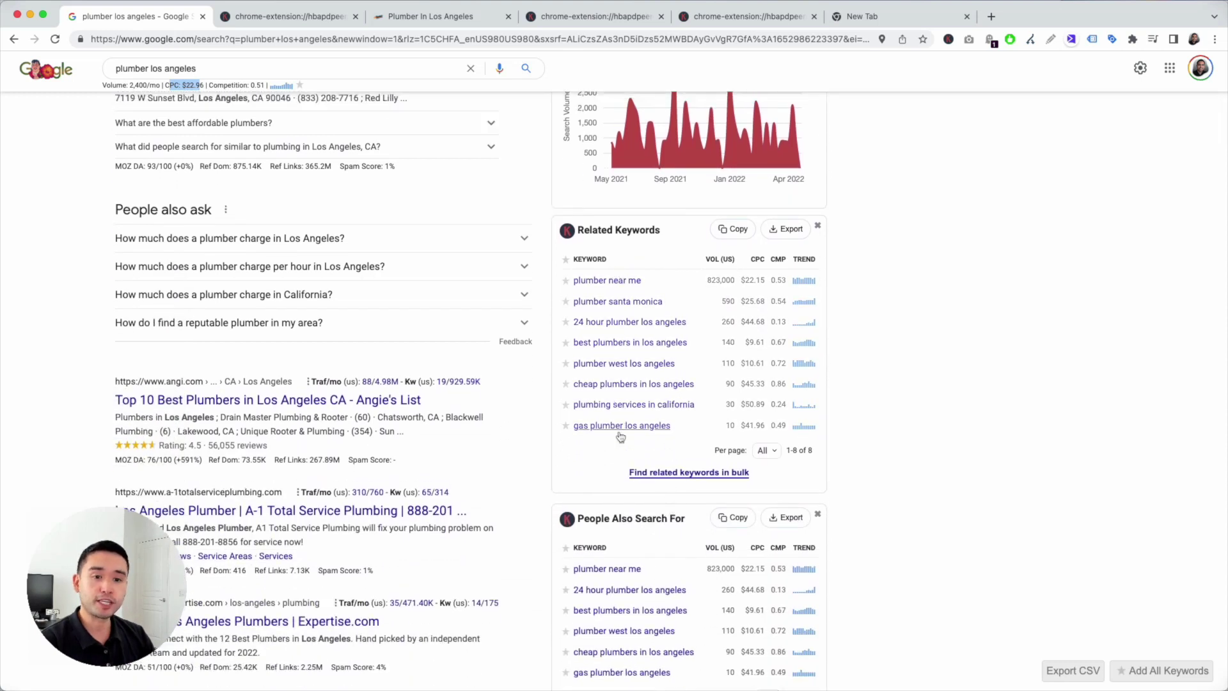
scroll(617, 432, "down", 1)
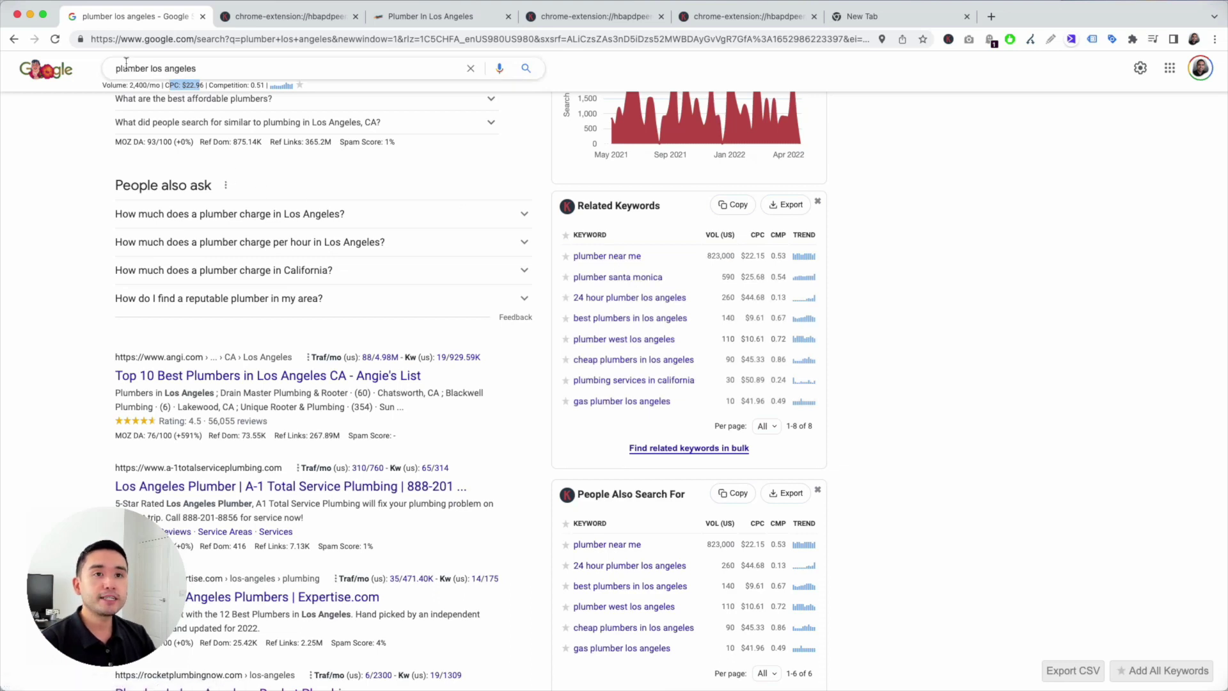
left_click(555, 194)
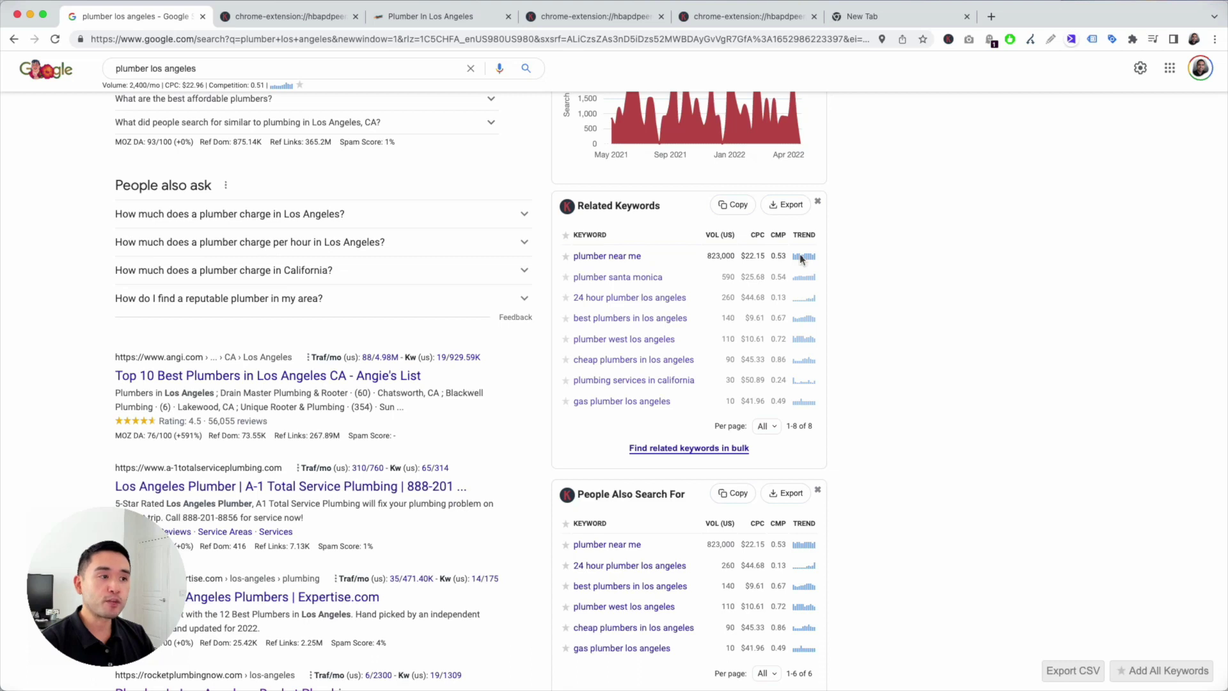
mouse_move(800, 258)
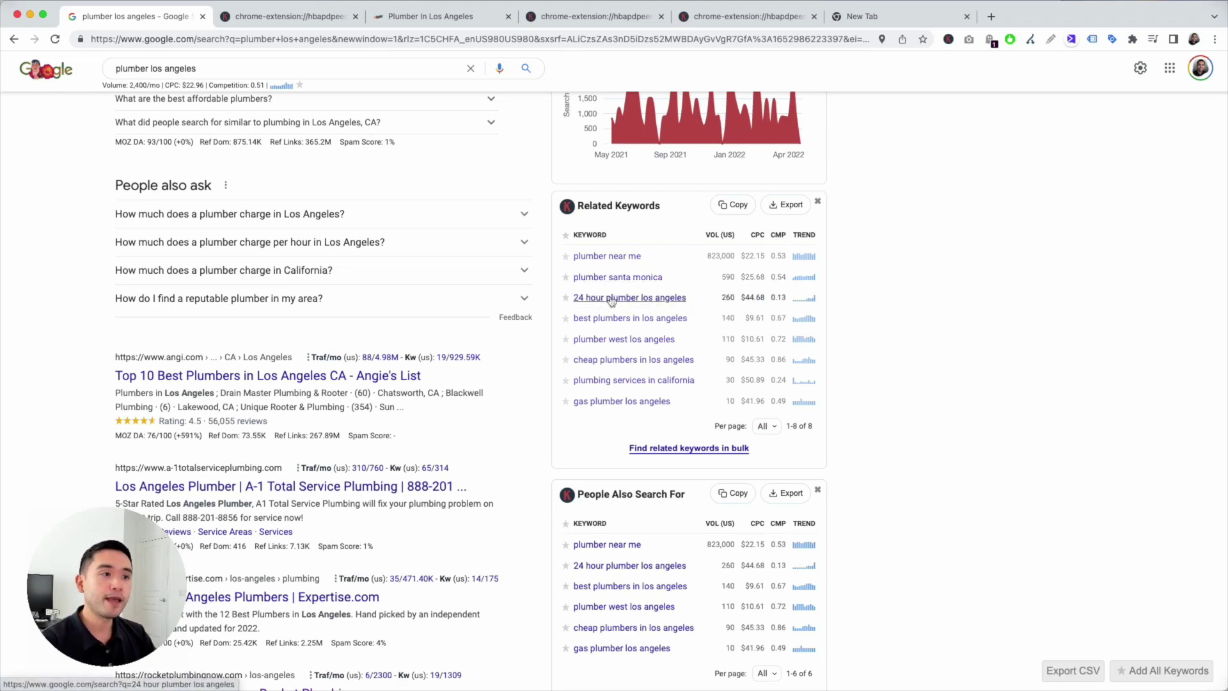
scroll(633, 304, "down", 1)
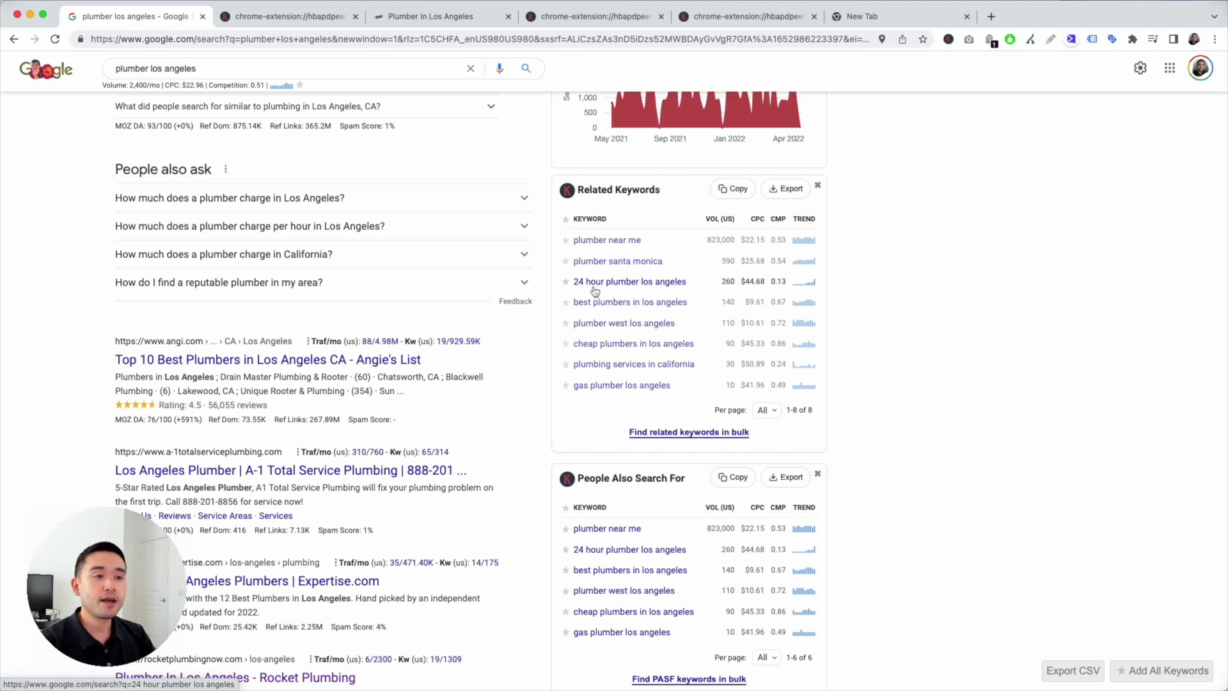
scroll(586, 289, "down", 1)
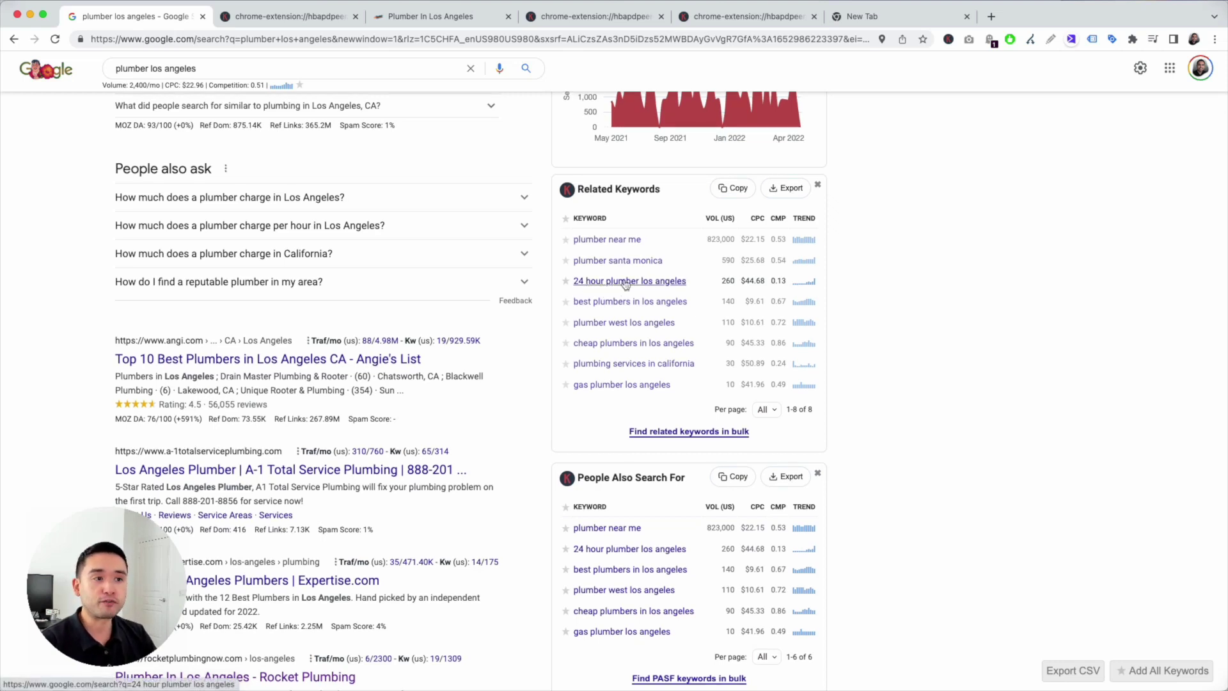
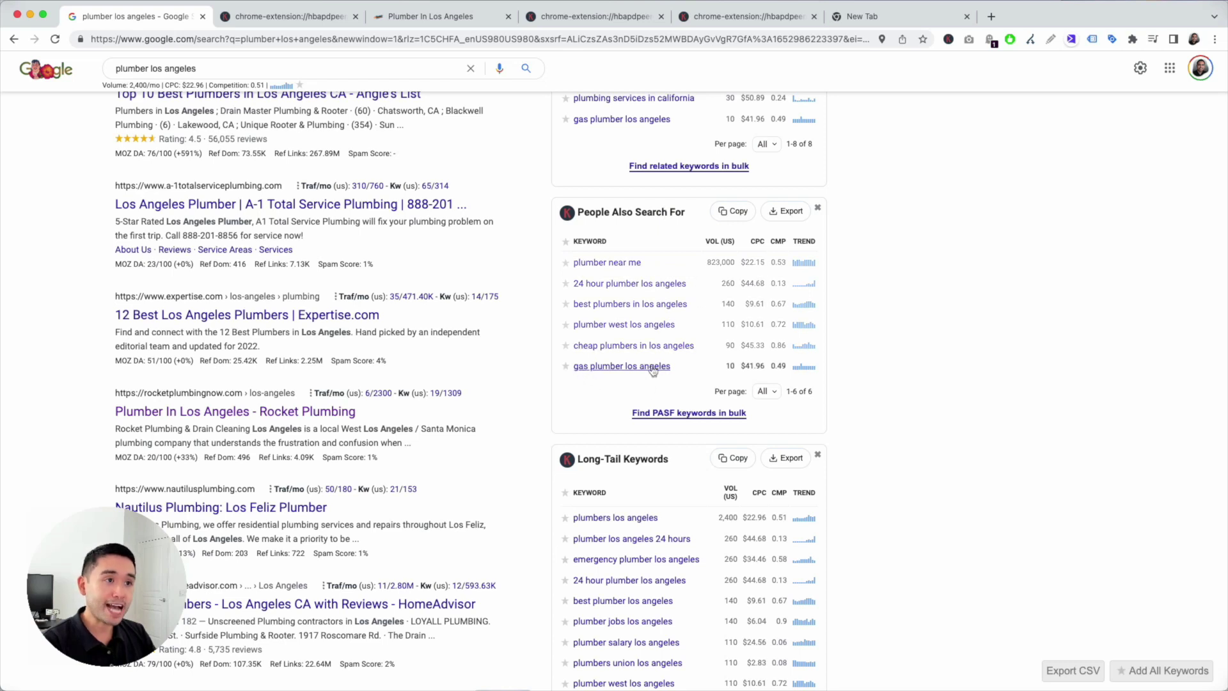
Step: Check the search volume of "gas plumber los angeles" under People Also Search For and review the Long-Tail Keywords list
double_click(731, 366)
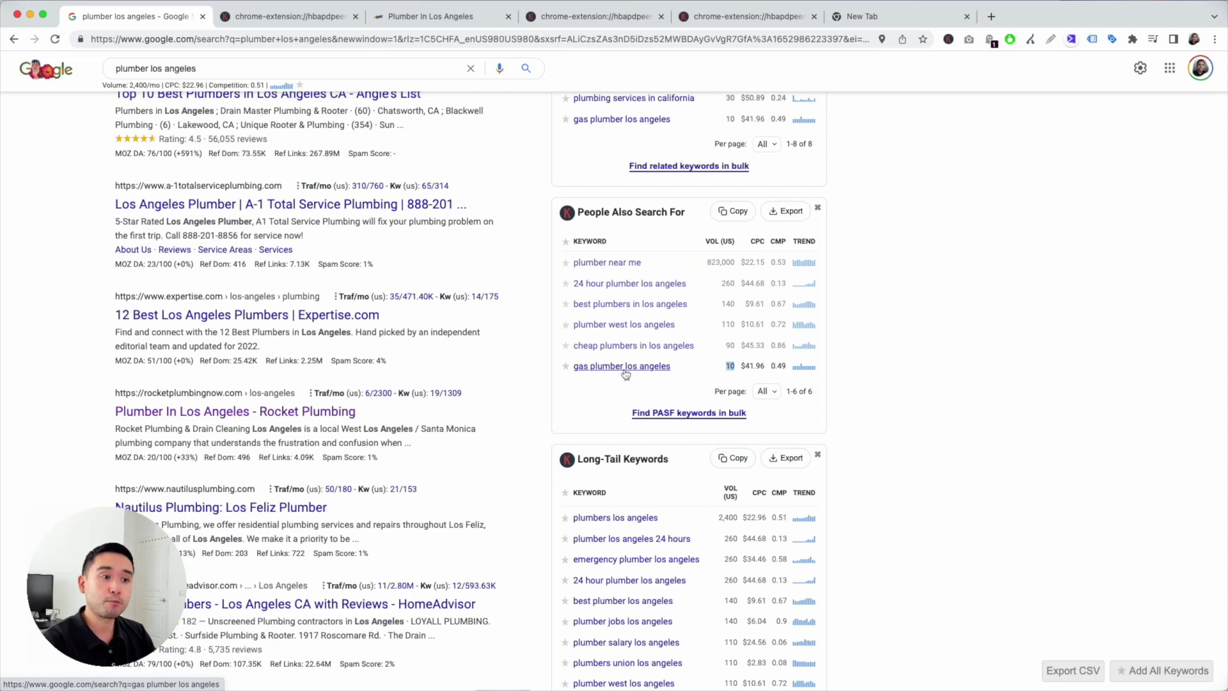
scroll(615, 375, "down", 3)
scroll(626, 376, "down", 1)
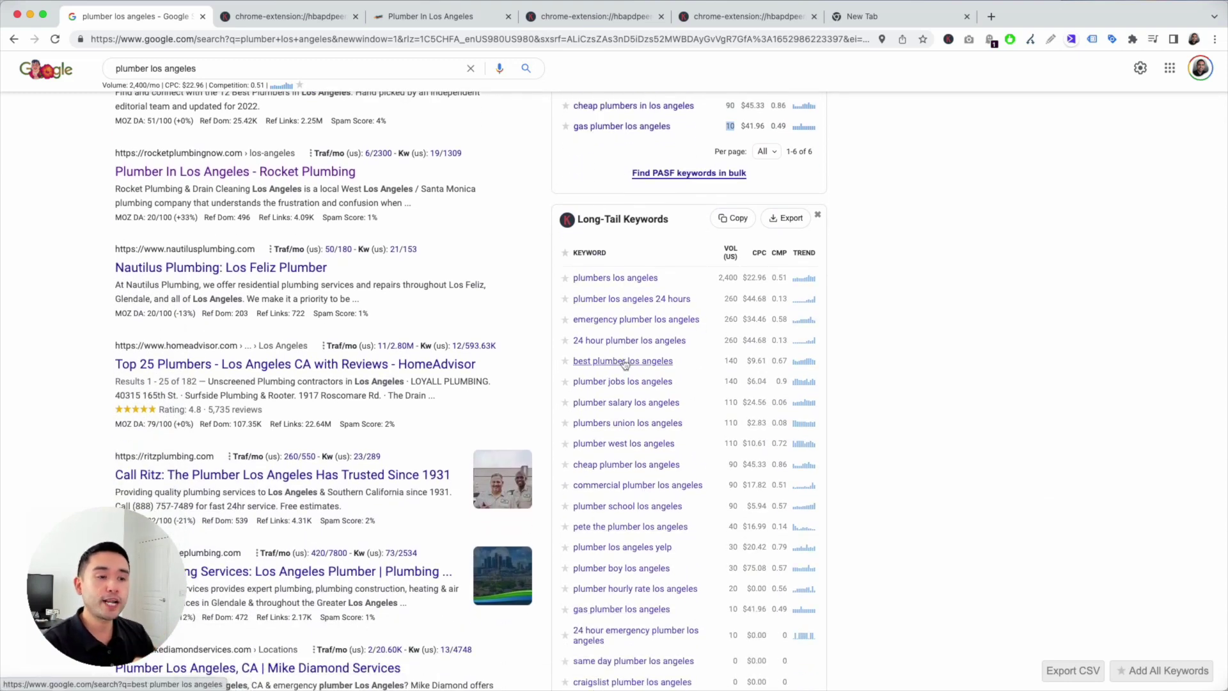
scroll(646, 371, "down", 2)
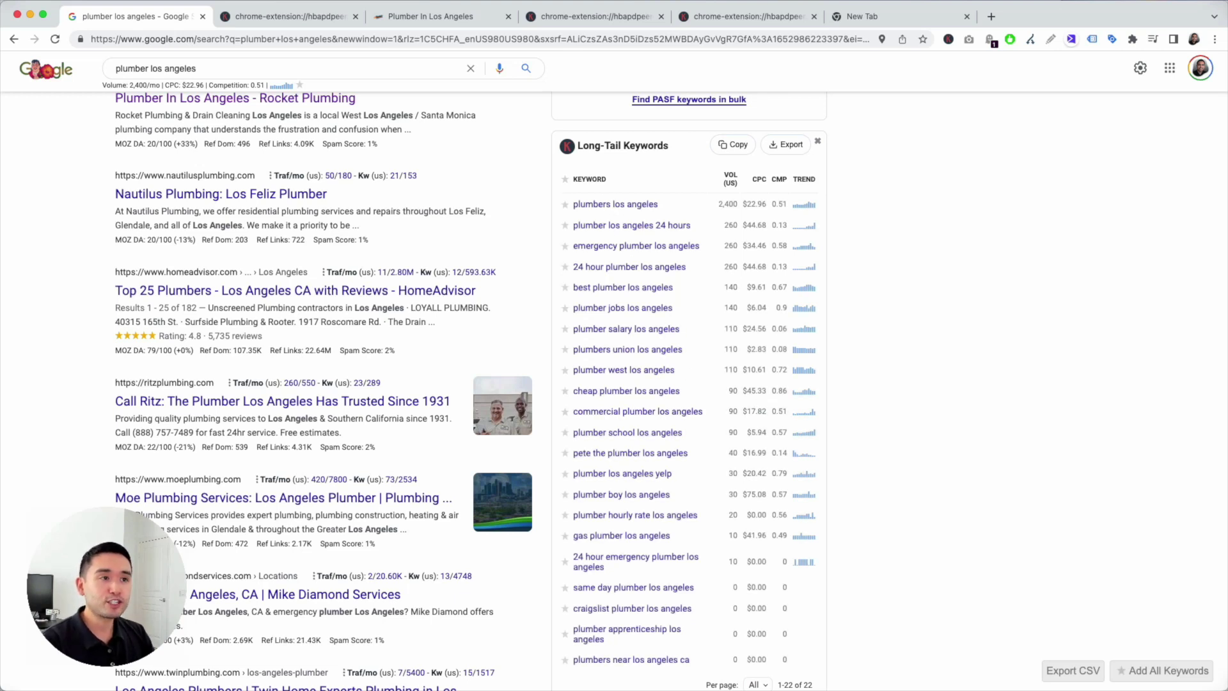
scroll(681, 564, "down", 1)
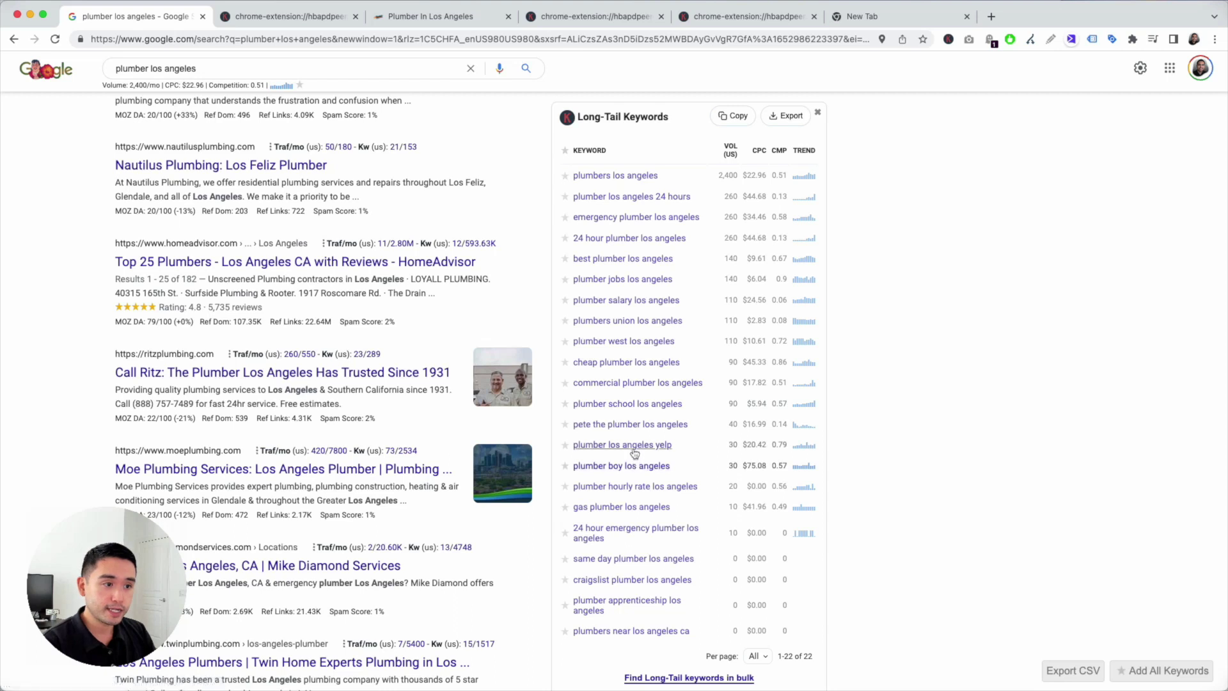
scroll(619, 486, "down", 2)
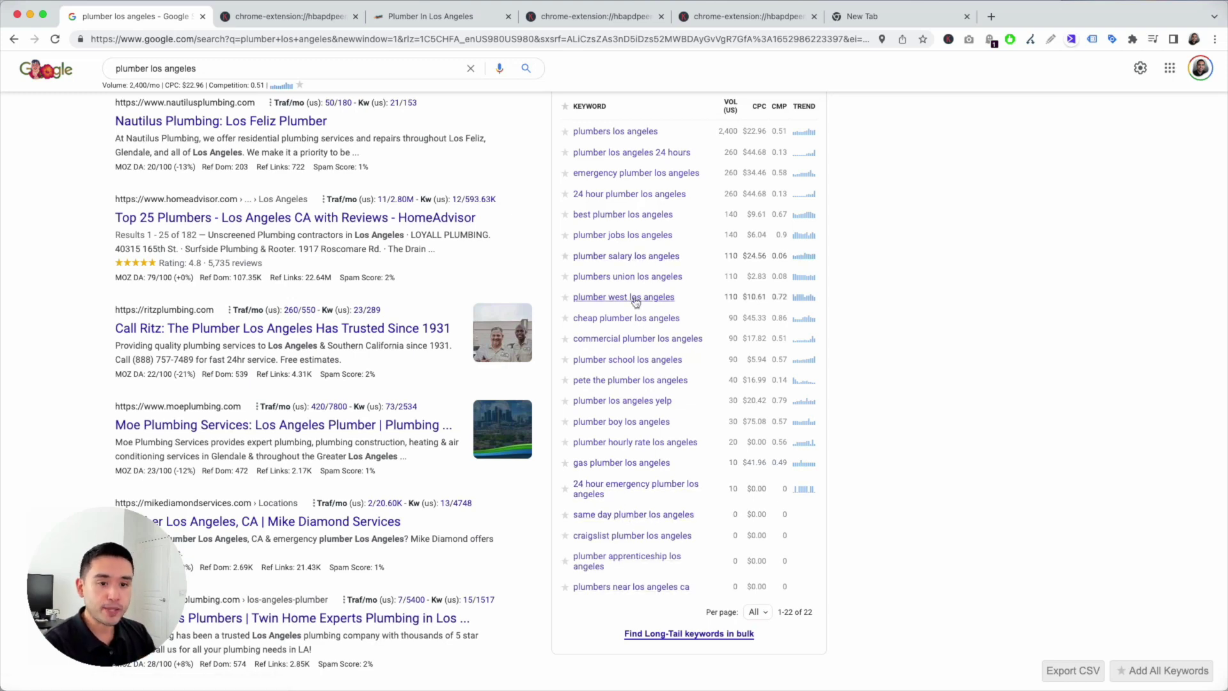
Step: Switch to the already open Keywords Everywhere long-tail report for "plumber los angeles" and review its keyword count and full list
scroll(635, 305, "up", 5)
scroll(634, 305, "up", 15)
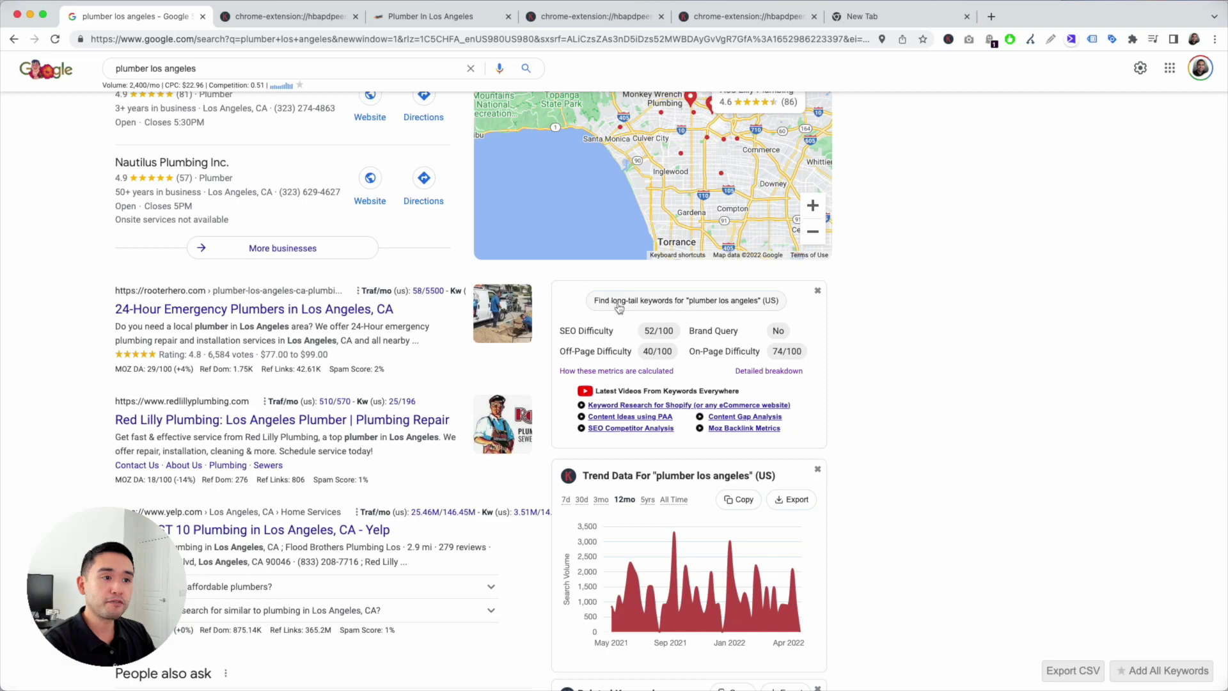
left_click(282, 17)
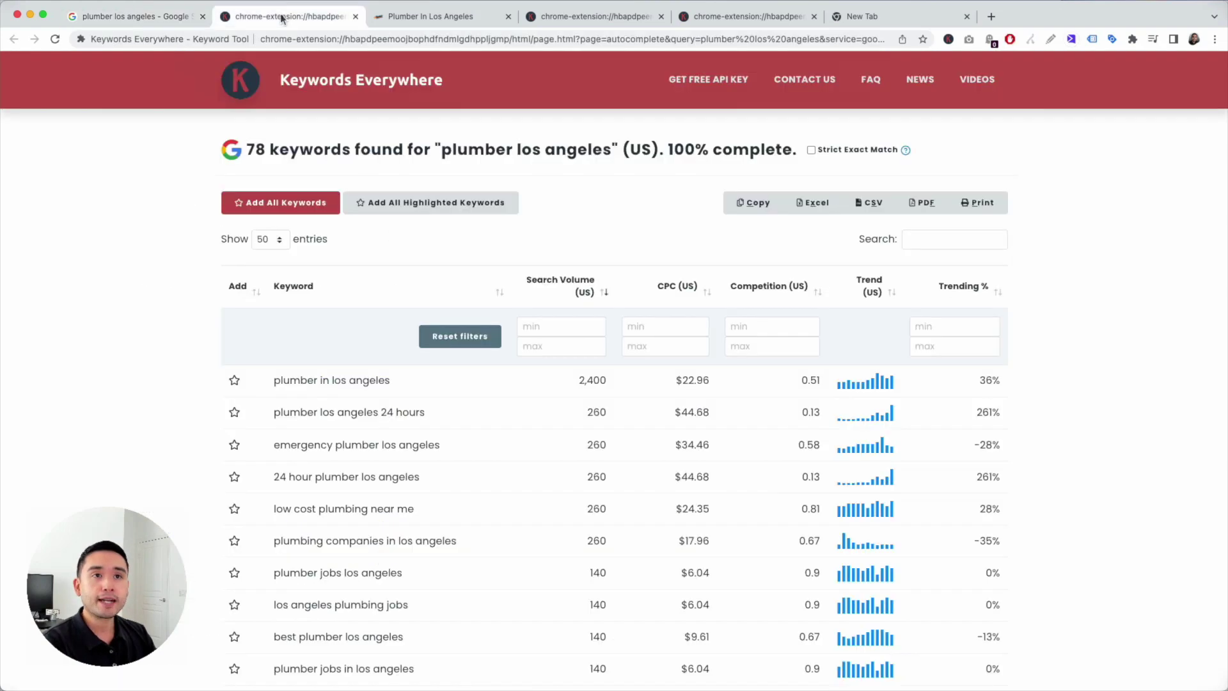
scroll(243, 250, "down", 7)
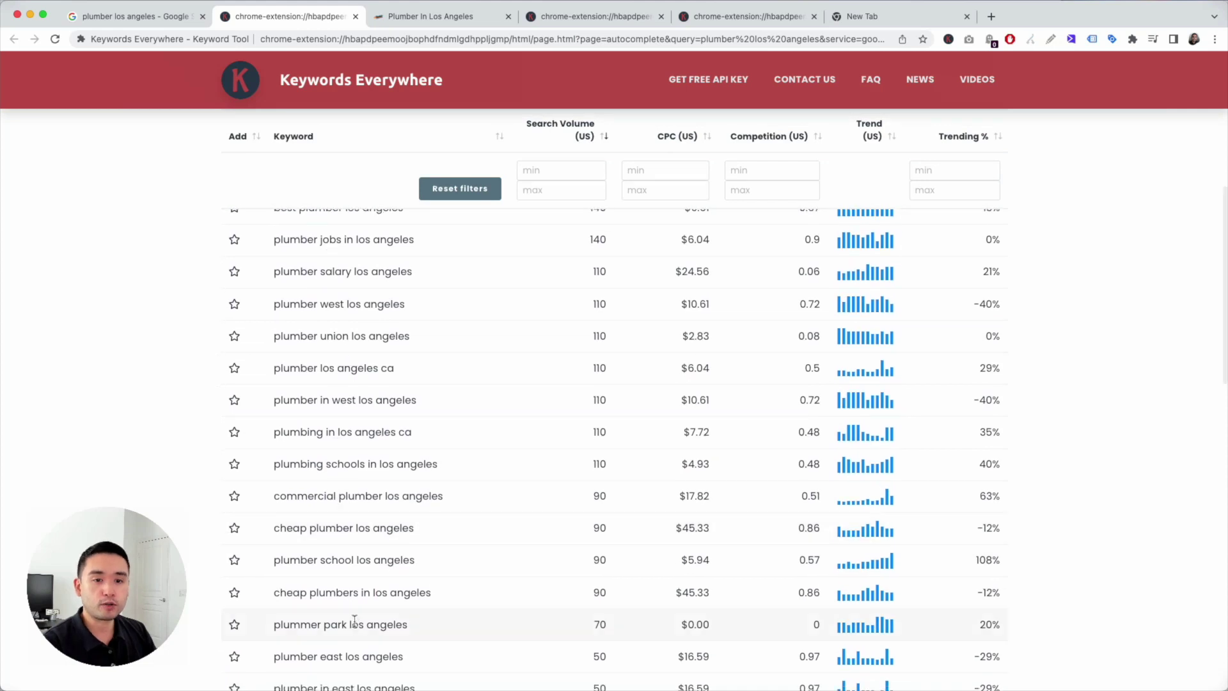
scroll(356, 620, "up", 3)
scroll(309, 484, "up", 4)
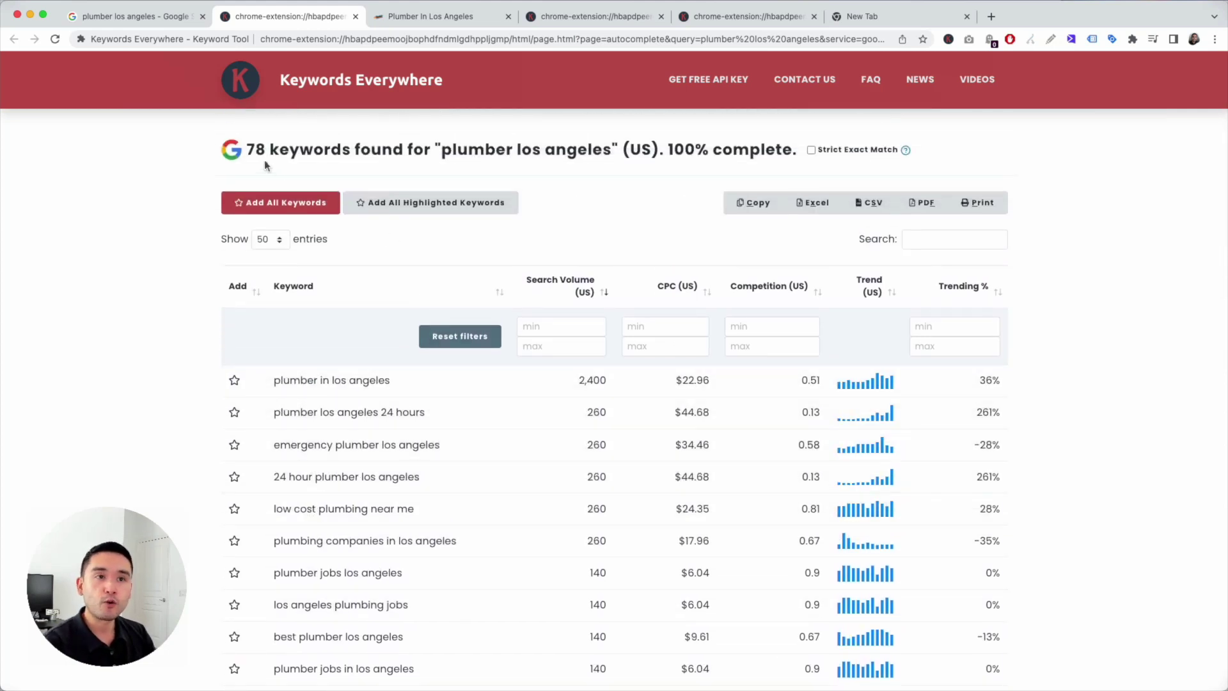
left_click_drag(248, 150, 500, 171)
scroll(501, 171, "down", 2)
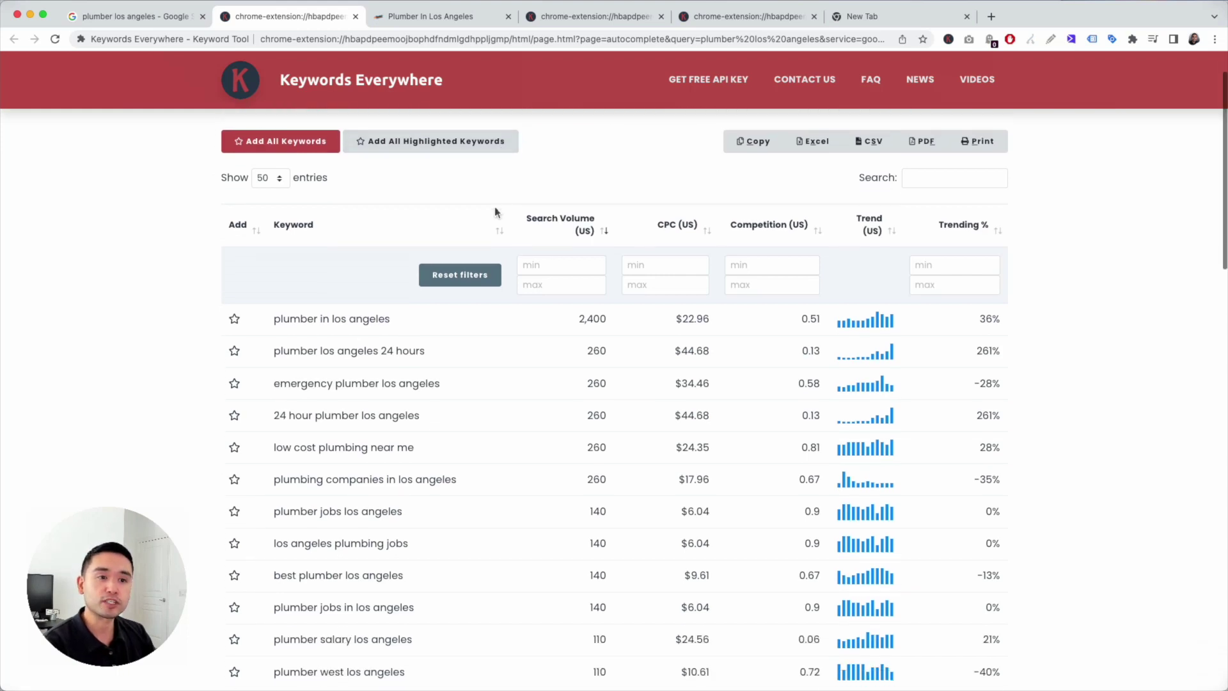
scroll(455, 467, "down", 4)
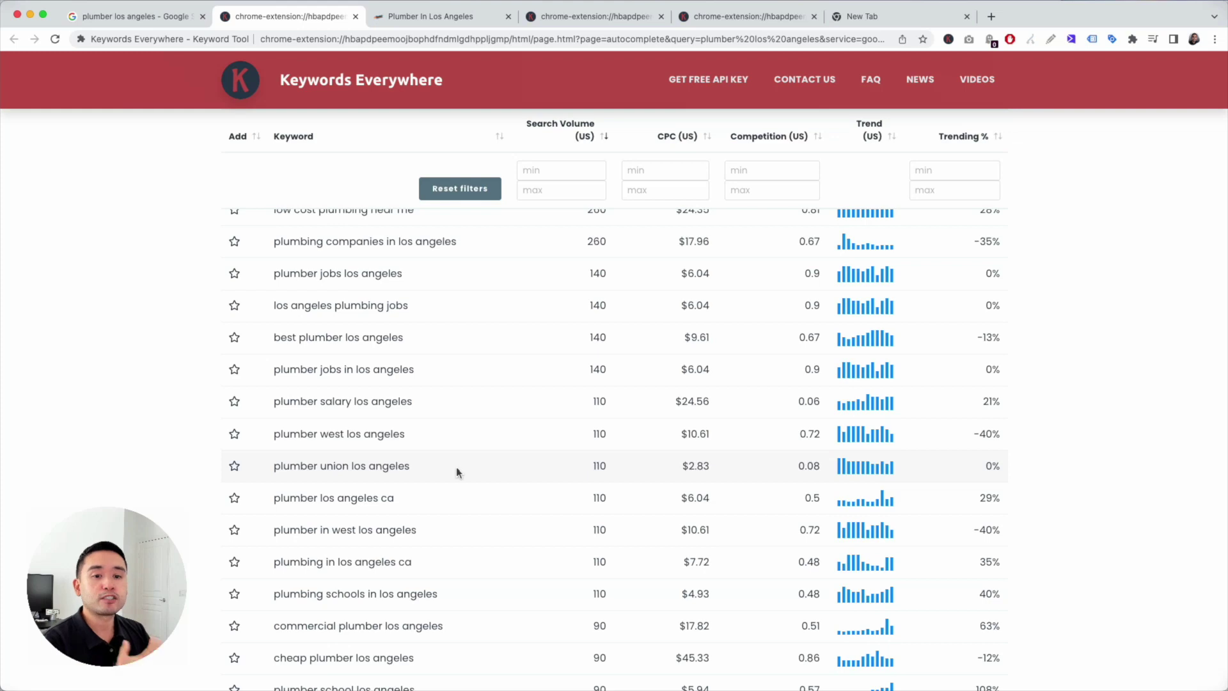
scroll(455, 471, "up", 6)
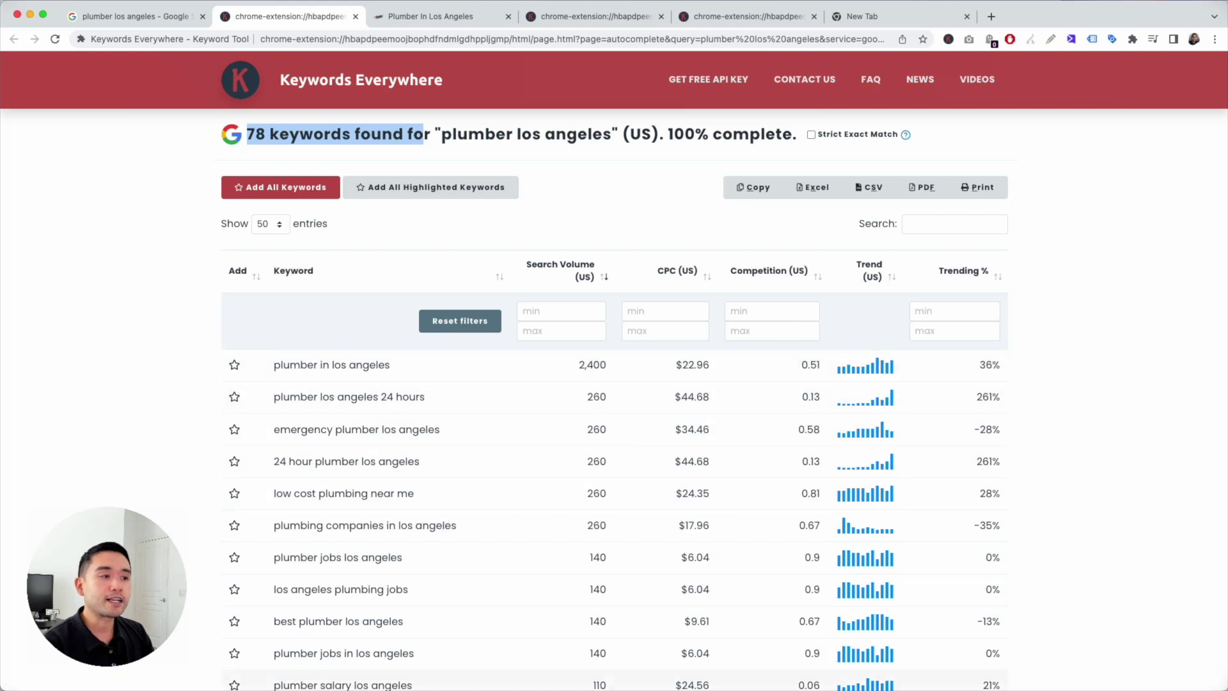
scroll(821, 464, "down", 2)
scroll(823, 465, "down", 5)
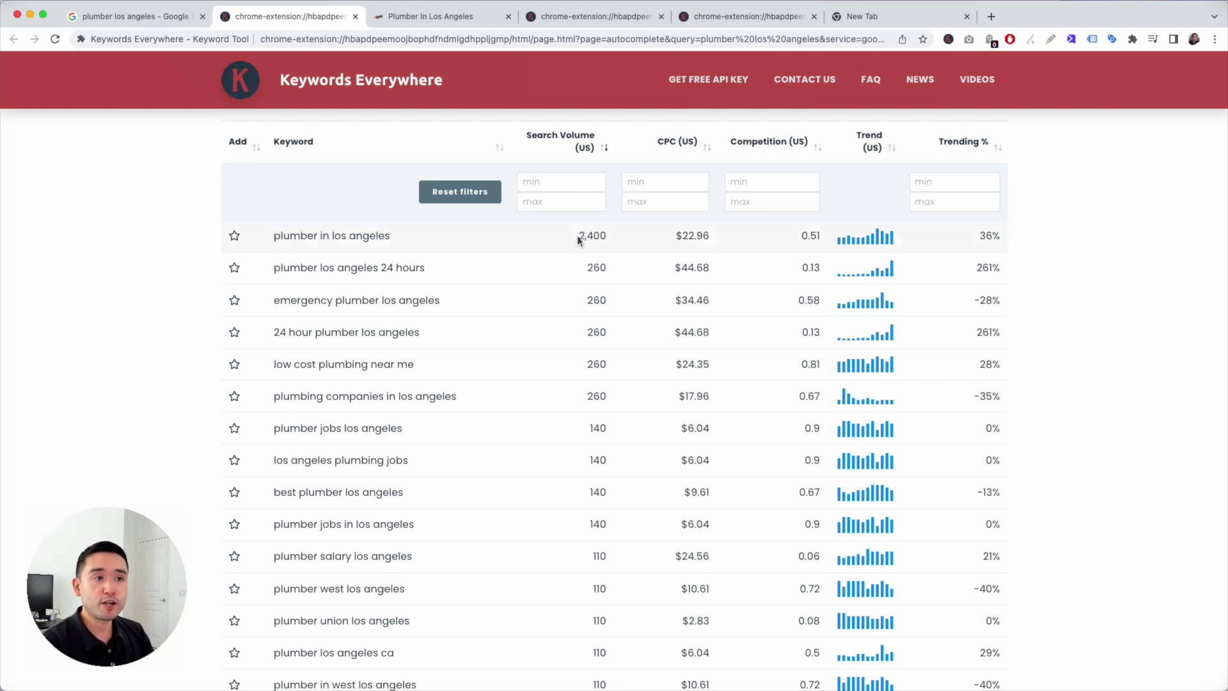
Step: Check the search volume of "plumber in los angeles" in the report and return to the Google results to compare it
left_click_drag(272, 238, 508, 239)
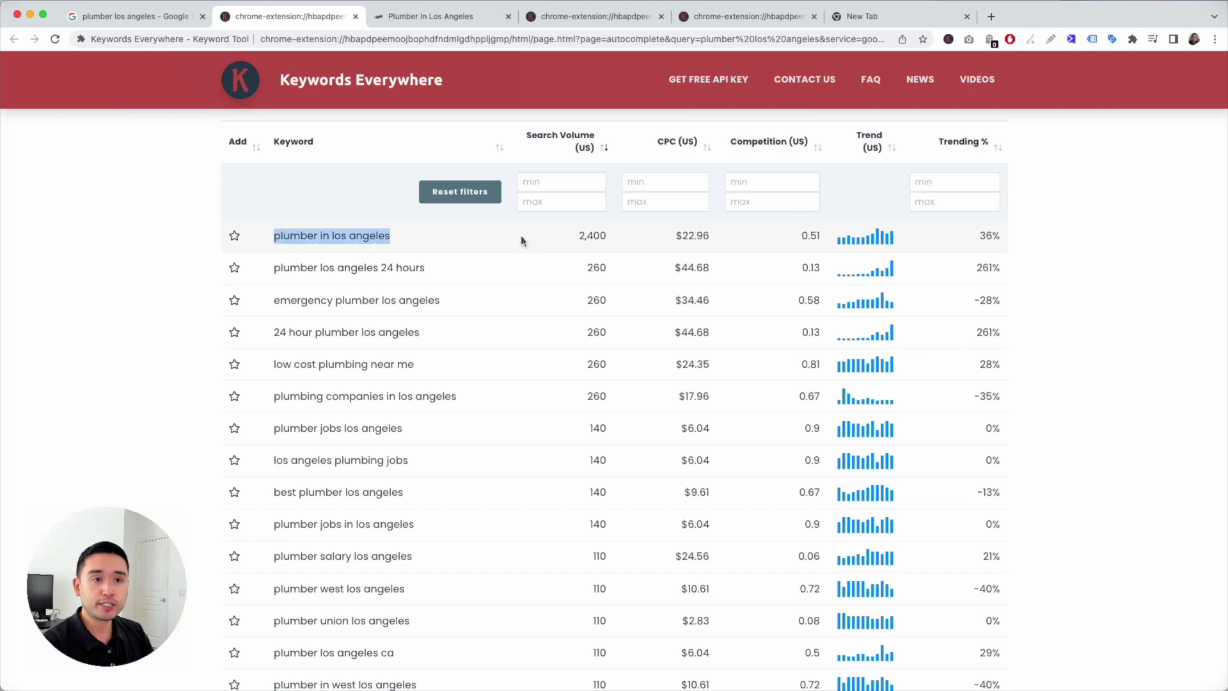
double_click(598, 236)
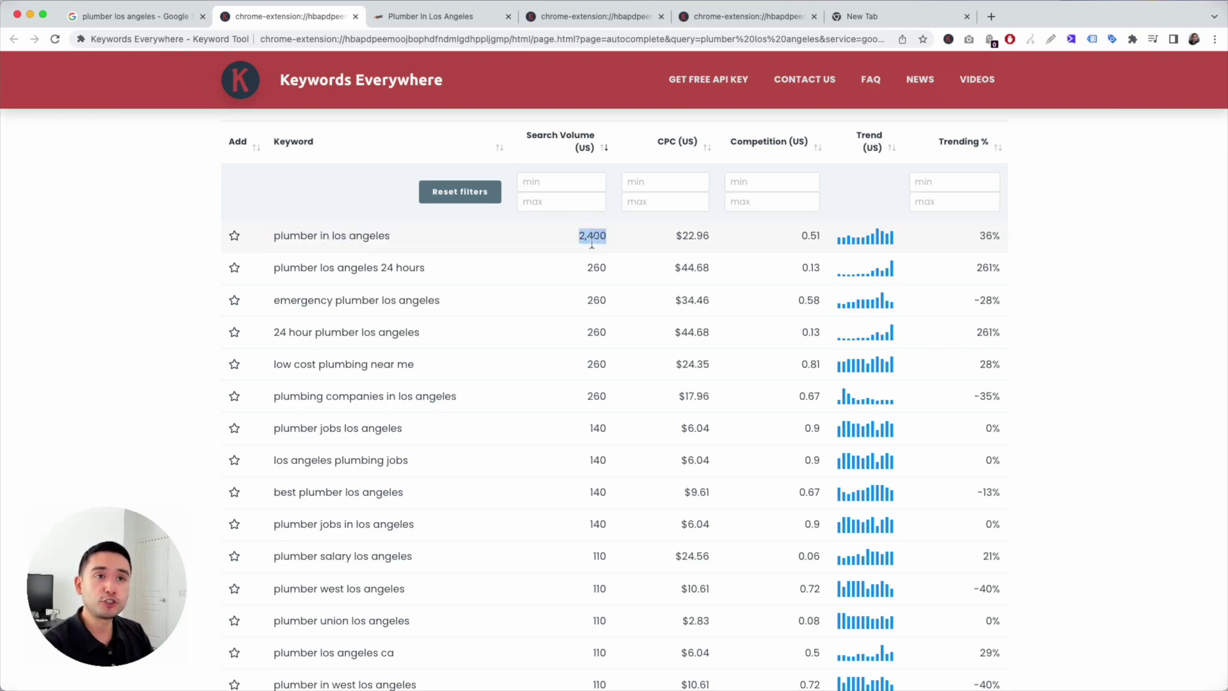
left_click(165, 17)
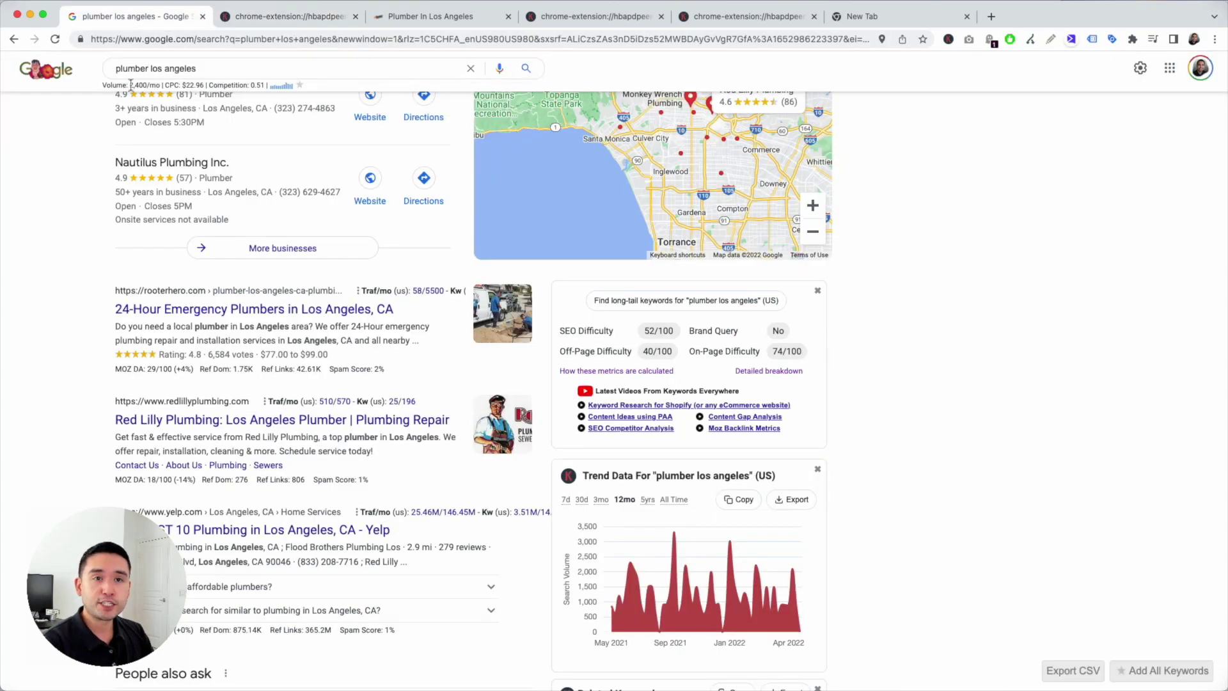
Step: Switch back to the long-tail report and compare "plumber in los angeles" with the 24-hour and emergency plumber keywords by search volume
key("ctrl+Tab")
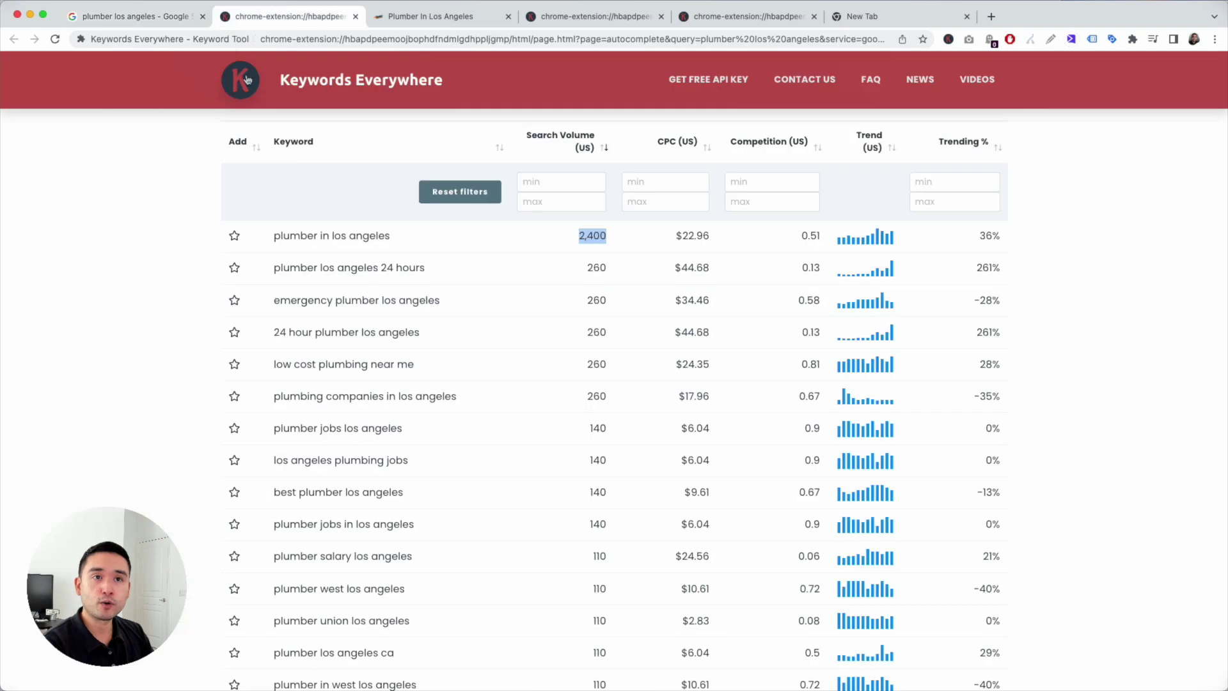
left_click_drag(426, 240, 267, 237)
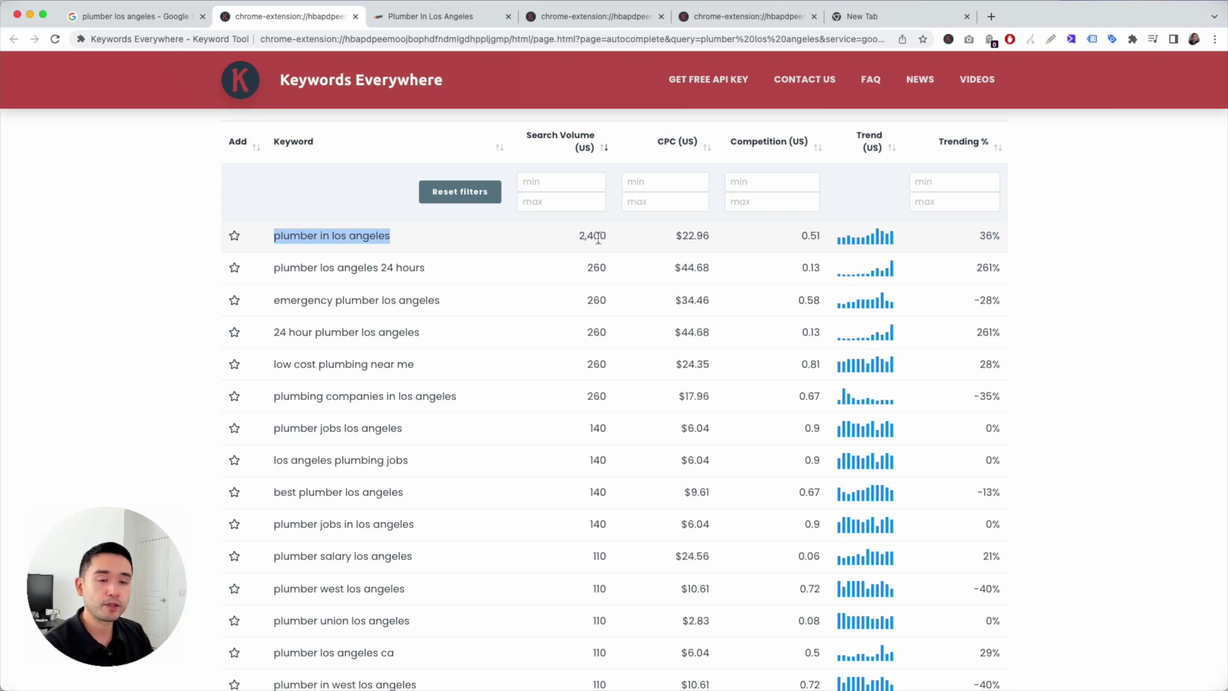
scroll(461, 255, "down", 1)
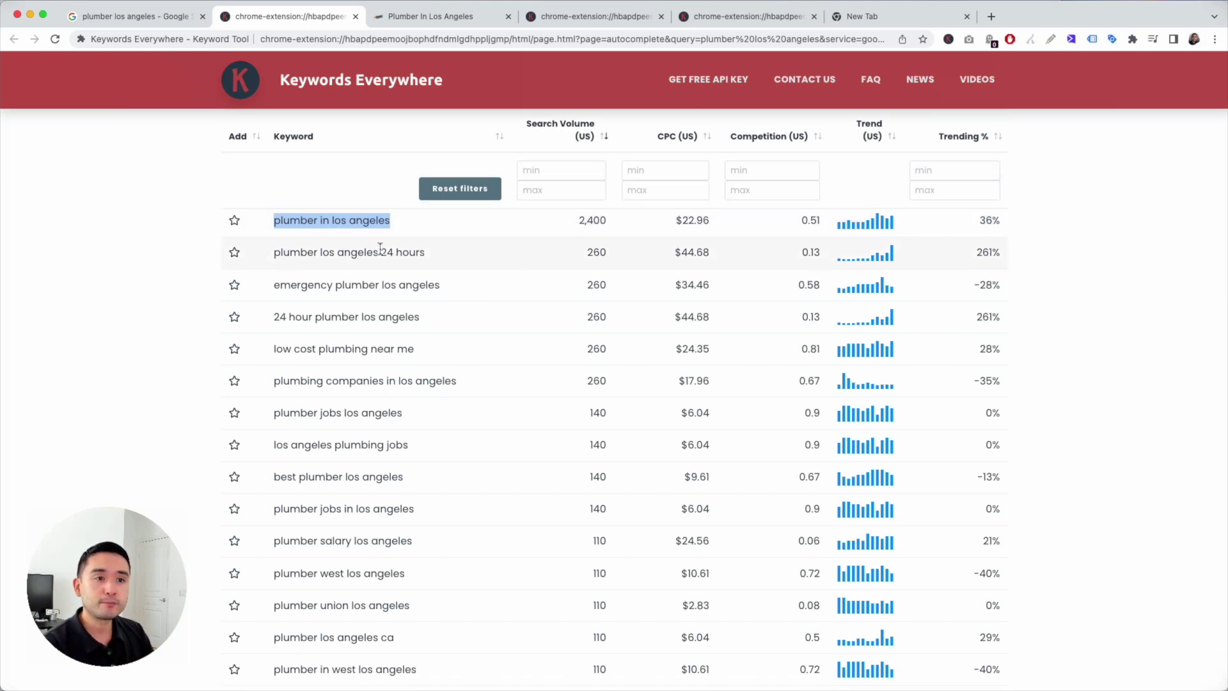
left_click_drag(380, 248, 452, 254)
left_click_drag(274, 285, 341, 283)
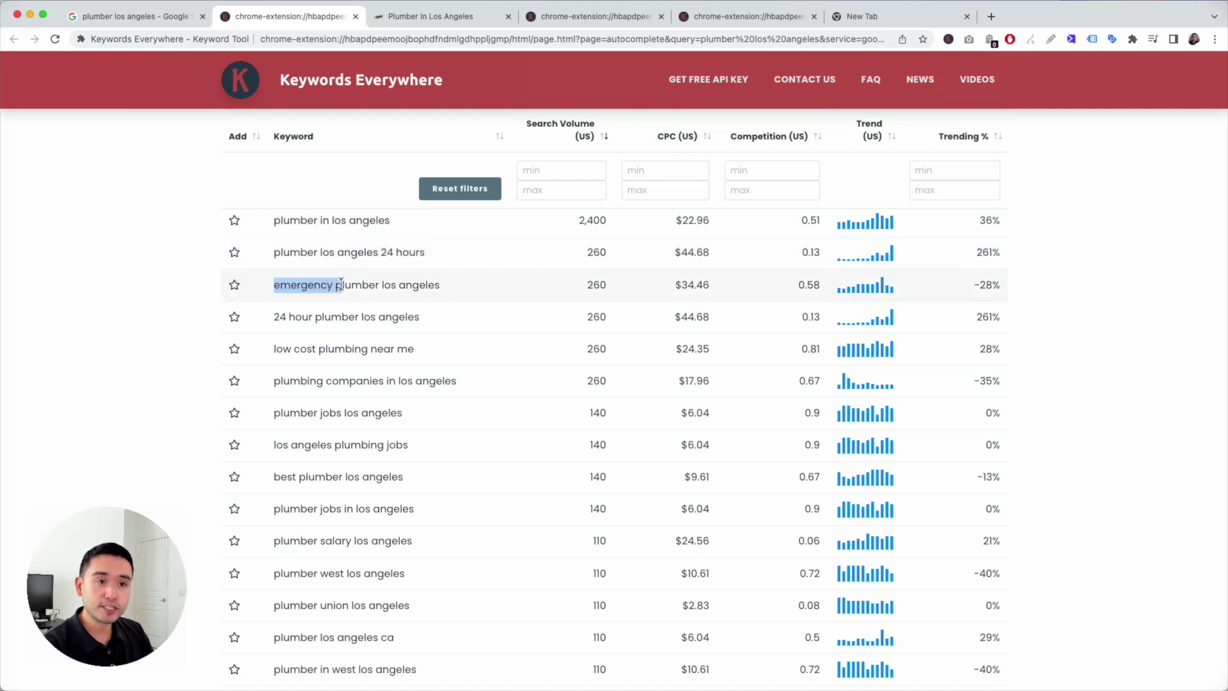
left_click_drag(273, 317, 319, 319)
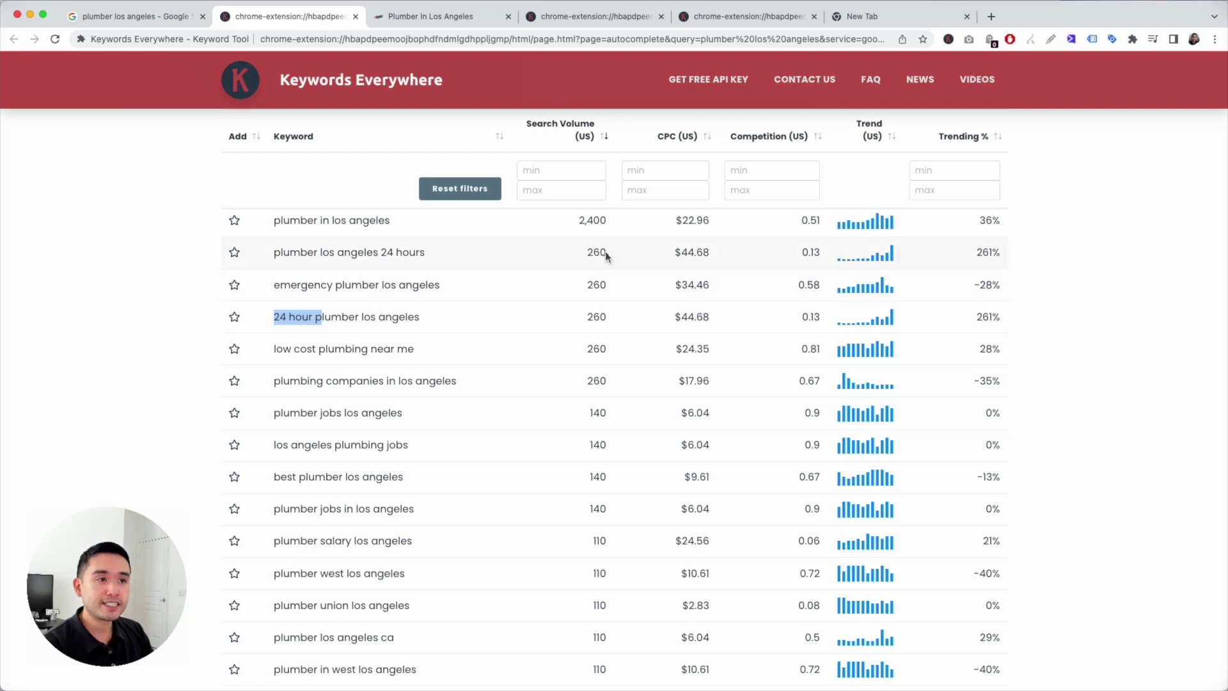
left_click_drag(617, 317, 270, 255)
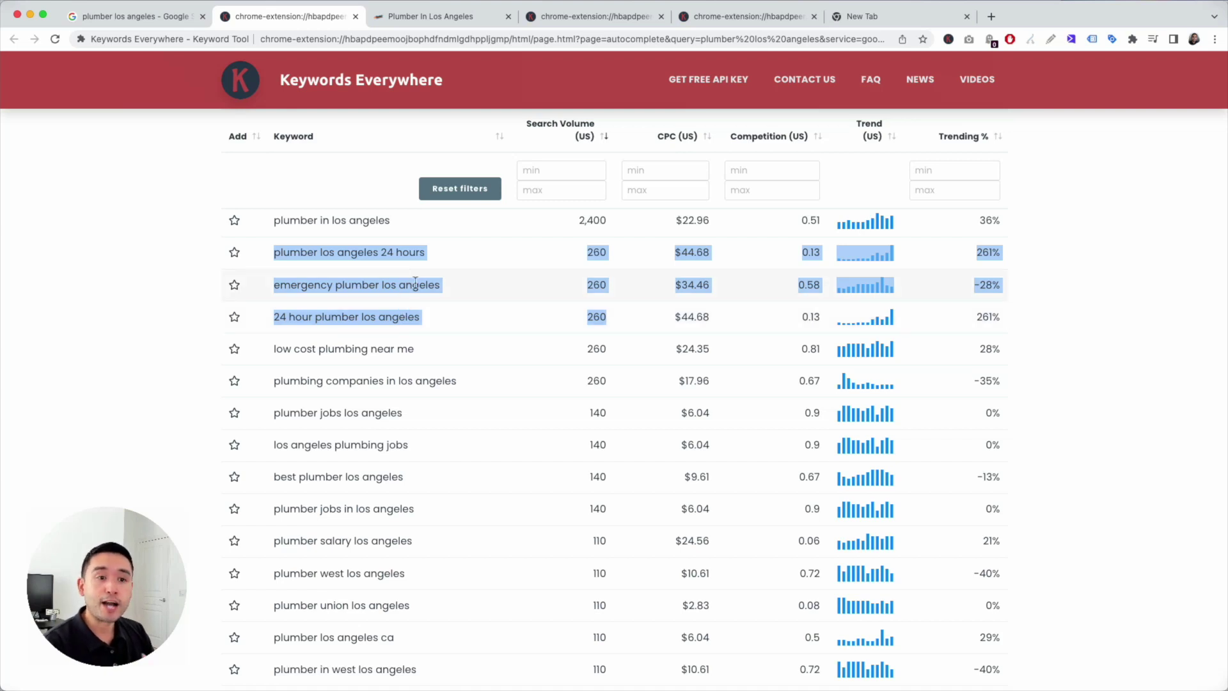
Step: Check the search volume of "low cost plumbing near me" and review the jobs, salary and union keywords further down the report
scroll(424, 290, "down", 2)
left_click_drag(429, 285, 274, 284)
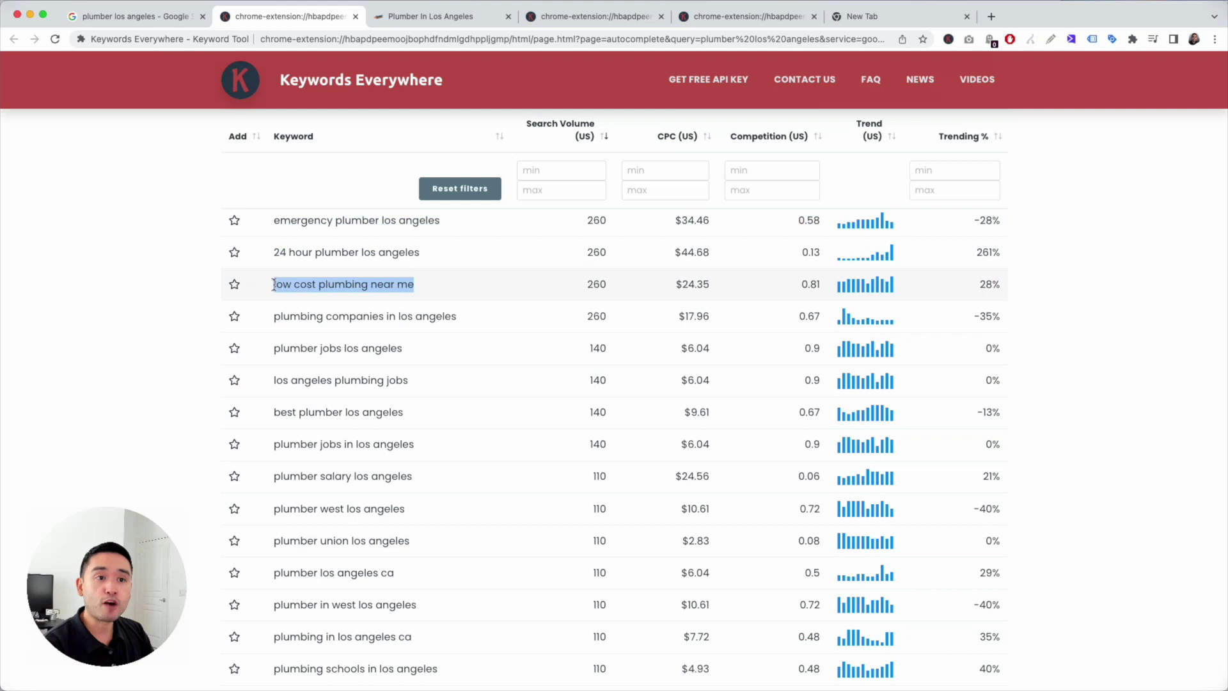
left_click_drag(608, 285, 276, 287)
scroll(320, 293, "down", 1)
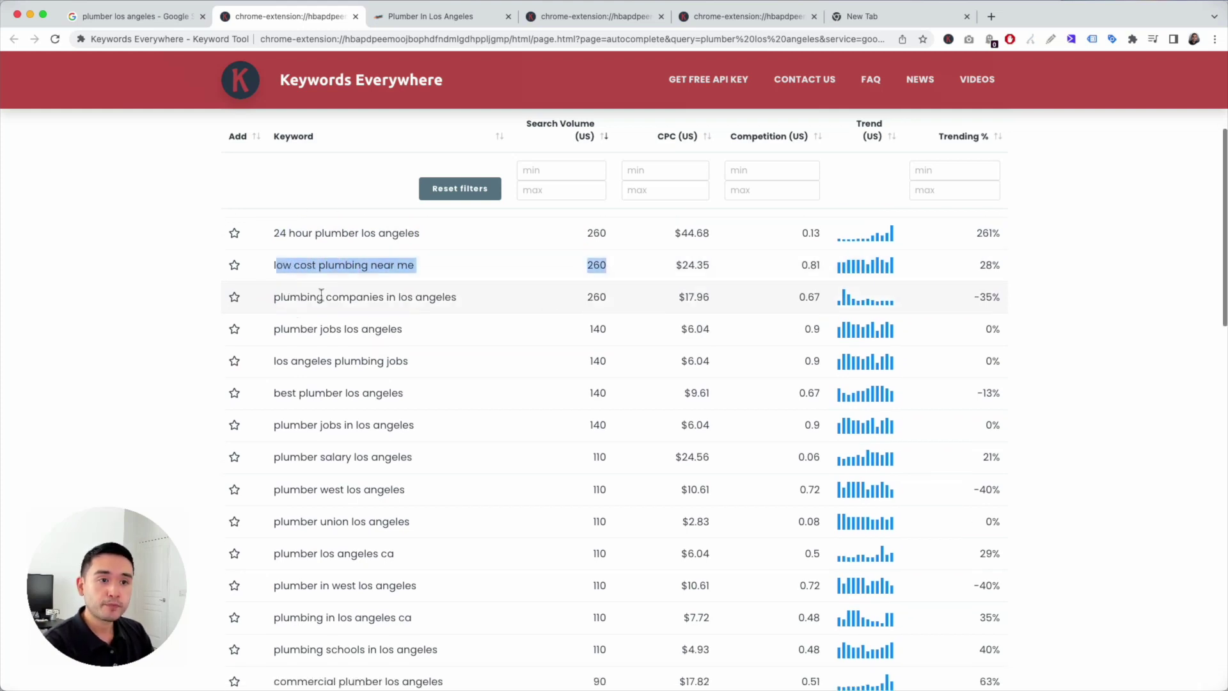
scroll(367, 324, "down", 3)
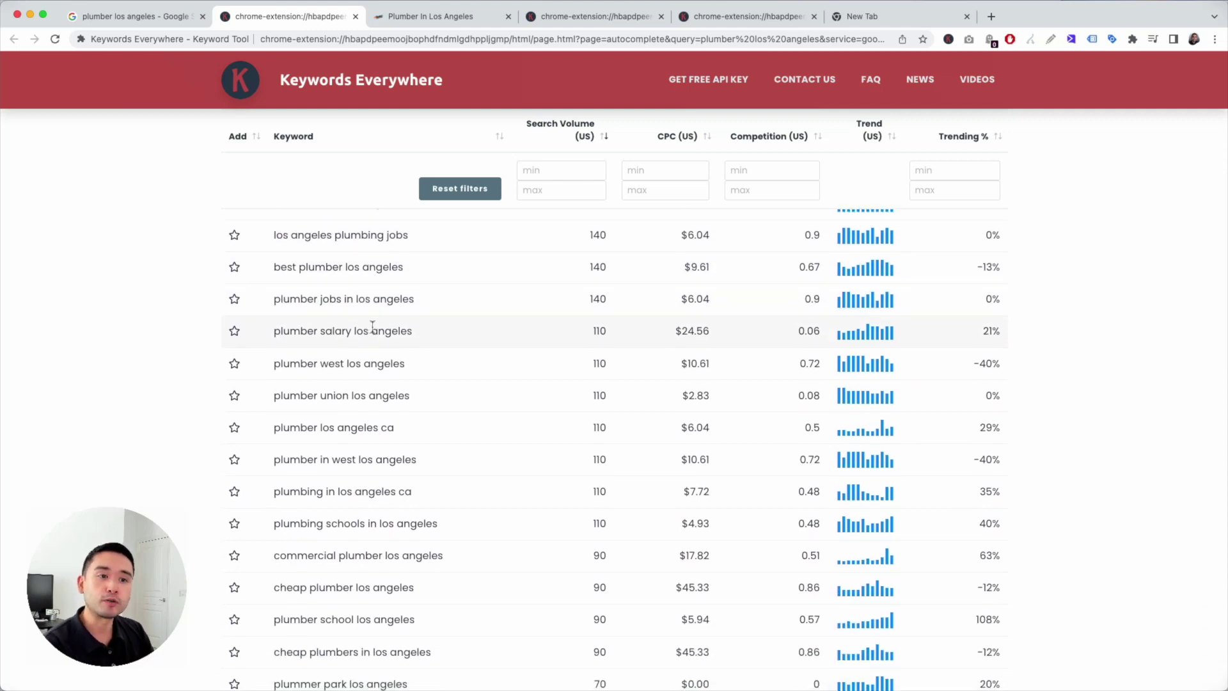
scroll(372, 326, "down", 2)
left_click_drag(342, 329, 419, 334)
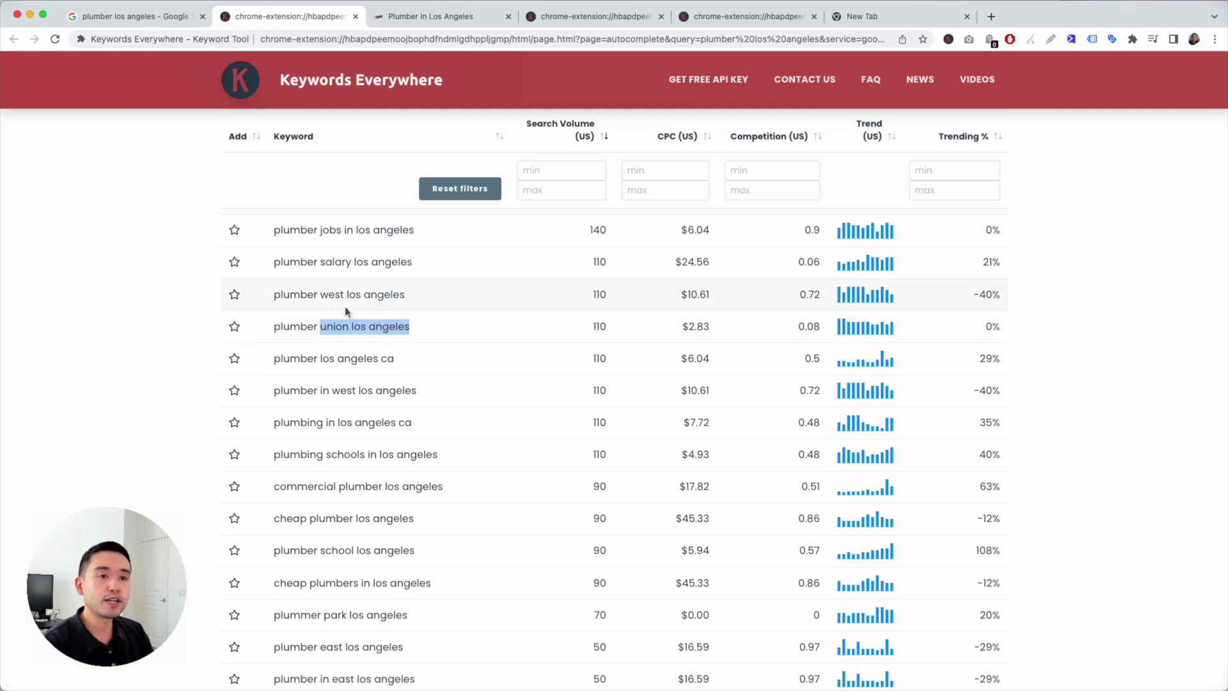
Step: Review the lower-volume long-tail keywords, including the question "how long does it take to become a plumber in california"
scroll(353, 315, "down", 2)
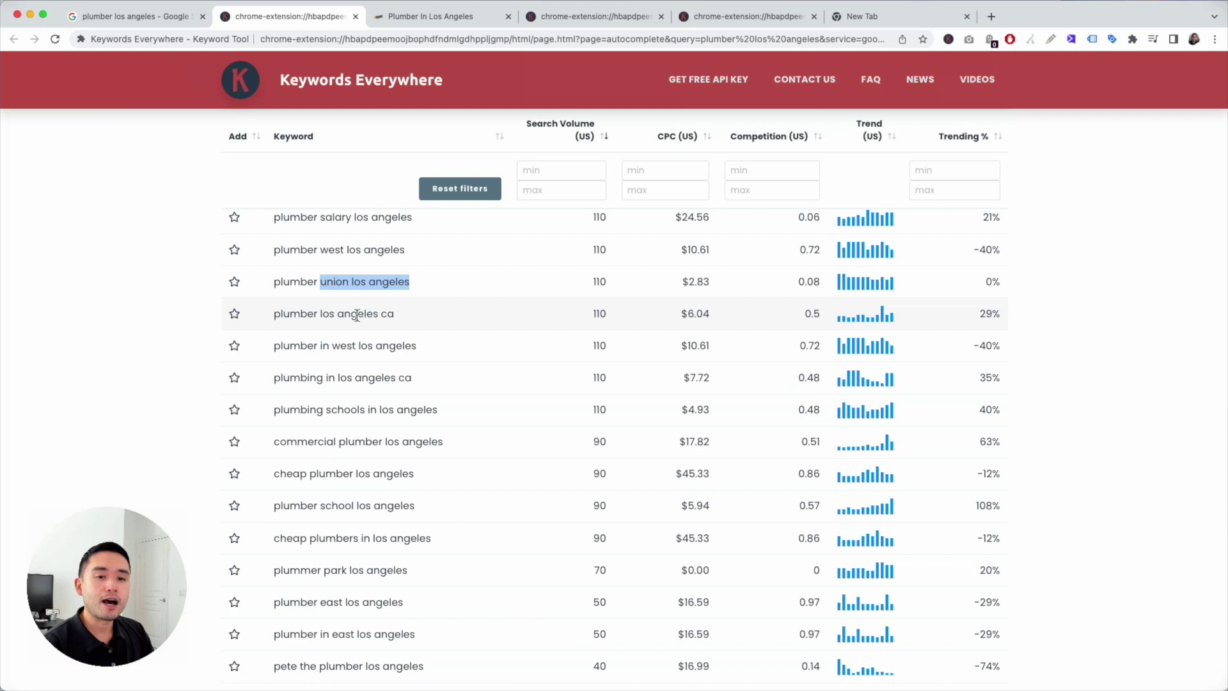
scroll(353, 327, "down", 9)
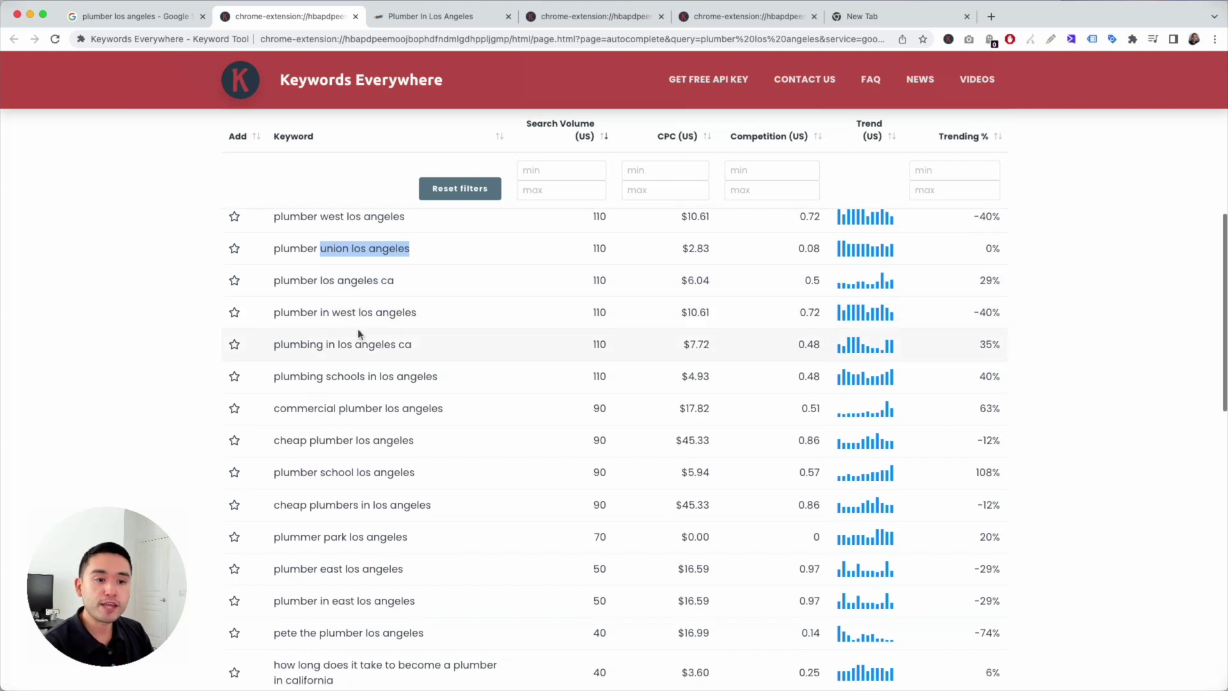
scroll(359, 330, "down", 1)
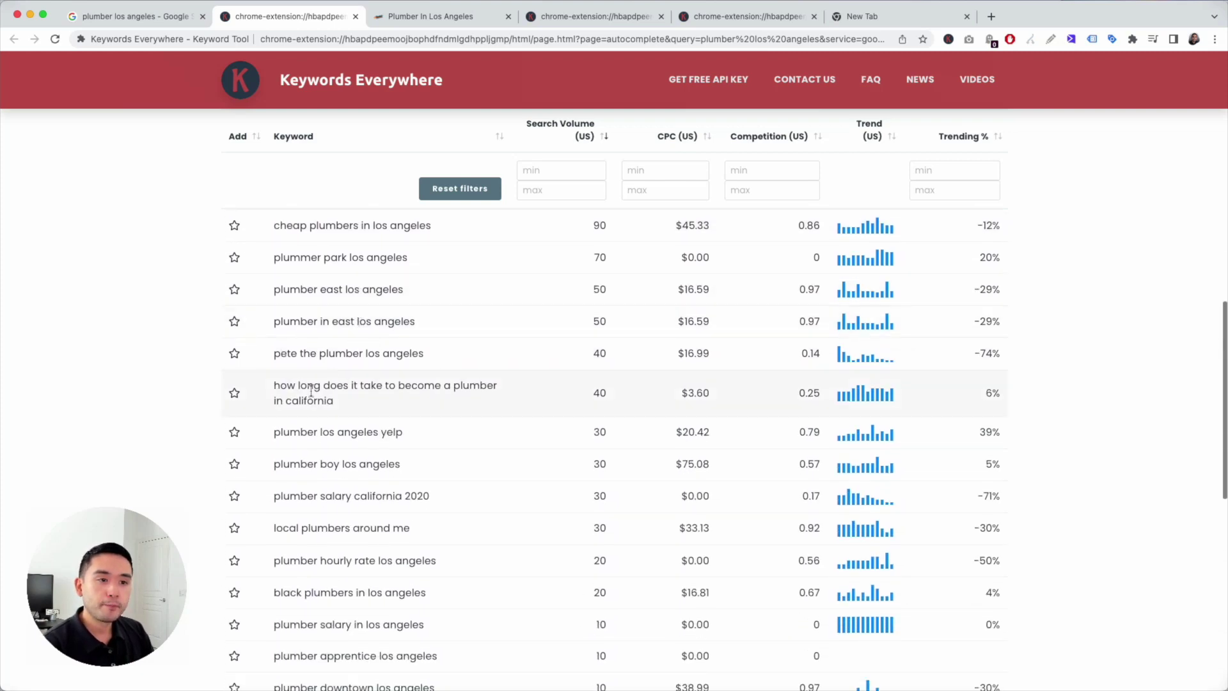
left_click_drag(274, 385, 467, 394)
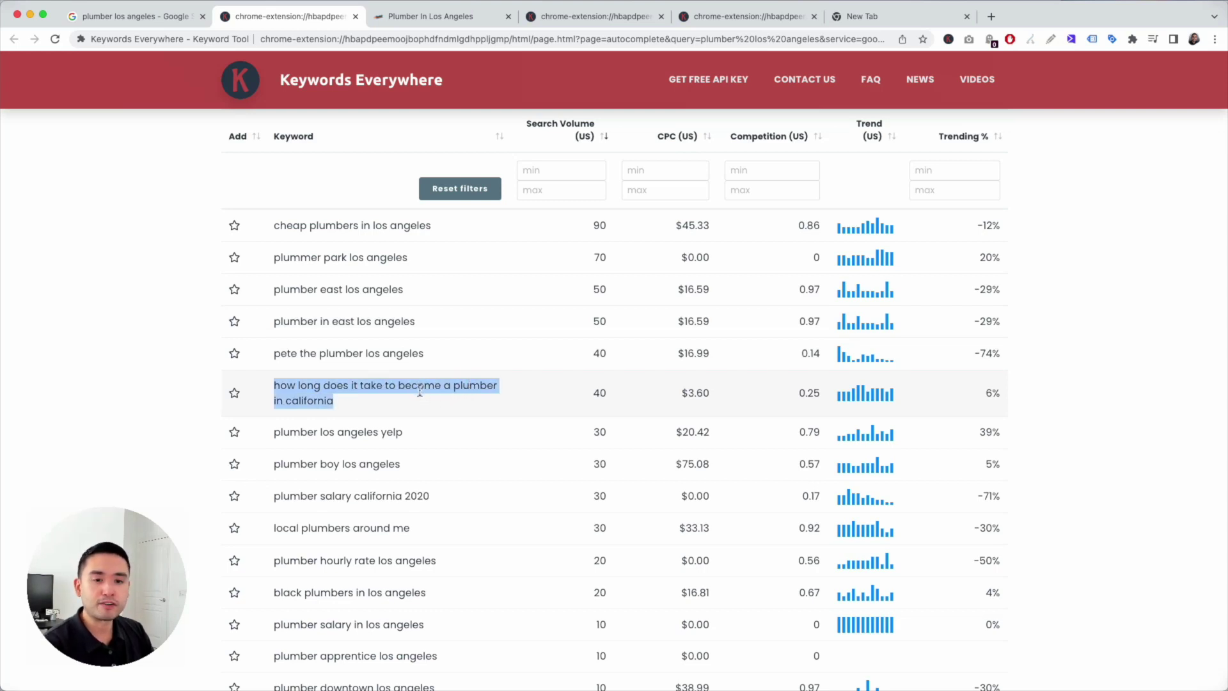
scroll(413, 390, "down", 7)
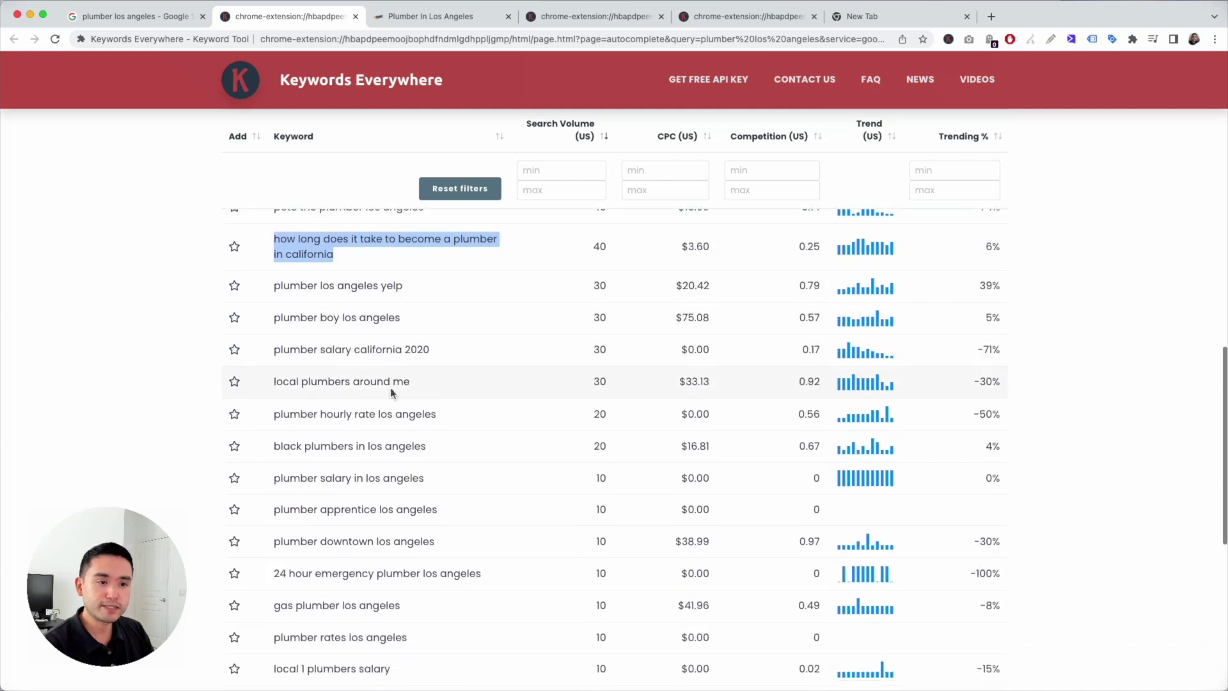
scroll(390, 388, "down", 6)
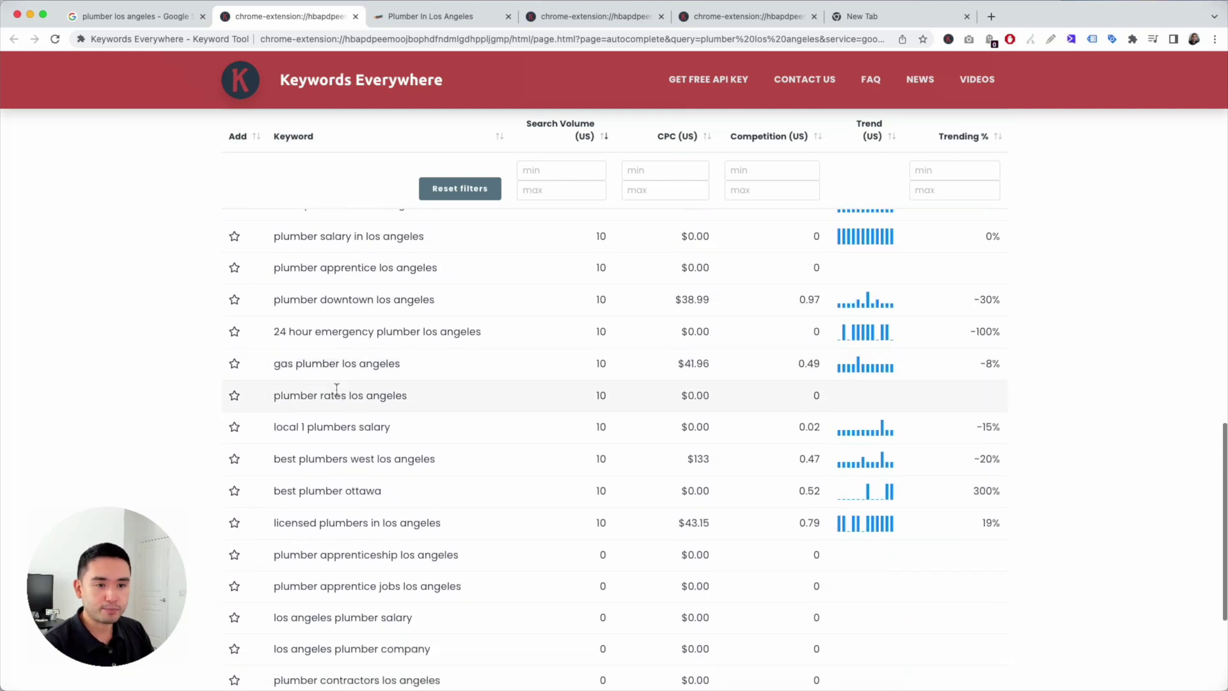
scroll(415, 409, "down", 3)
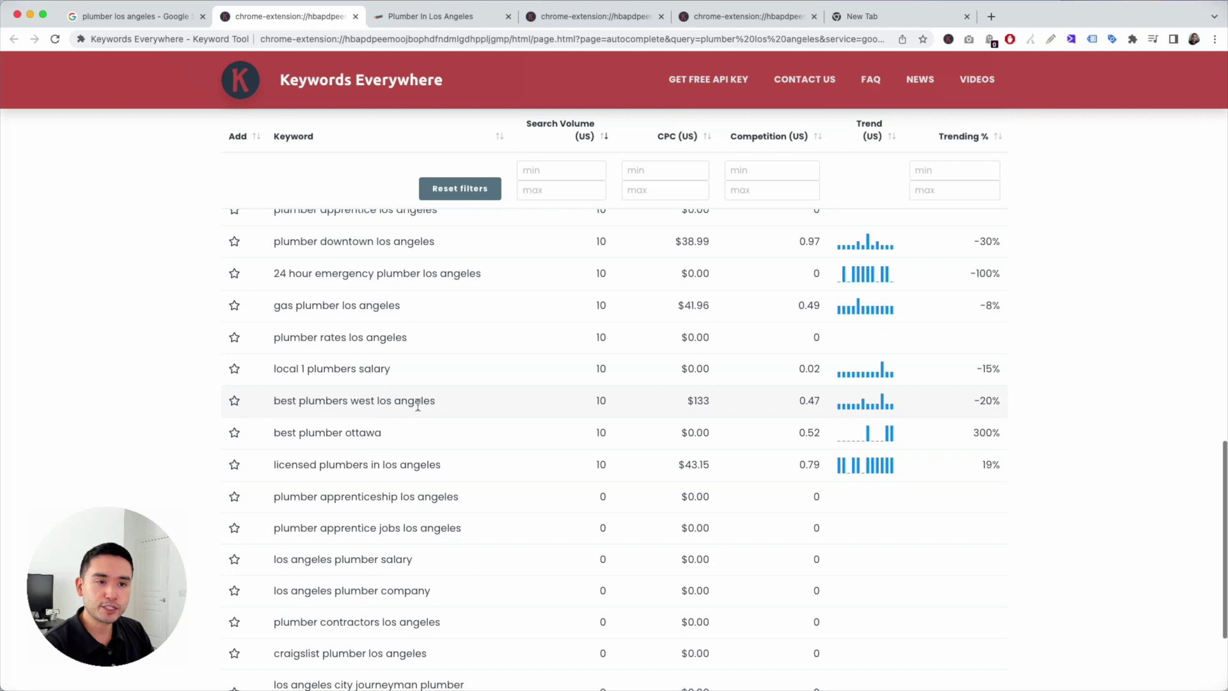
Step: Examine the keyword "best plumbers west los angeles" and read through to the end of the report's first page
scroll(383, 393, "down", 1)
left_click_drag(295, 331, 273, 332)
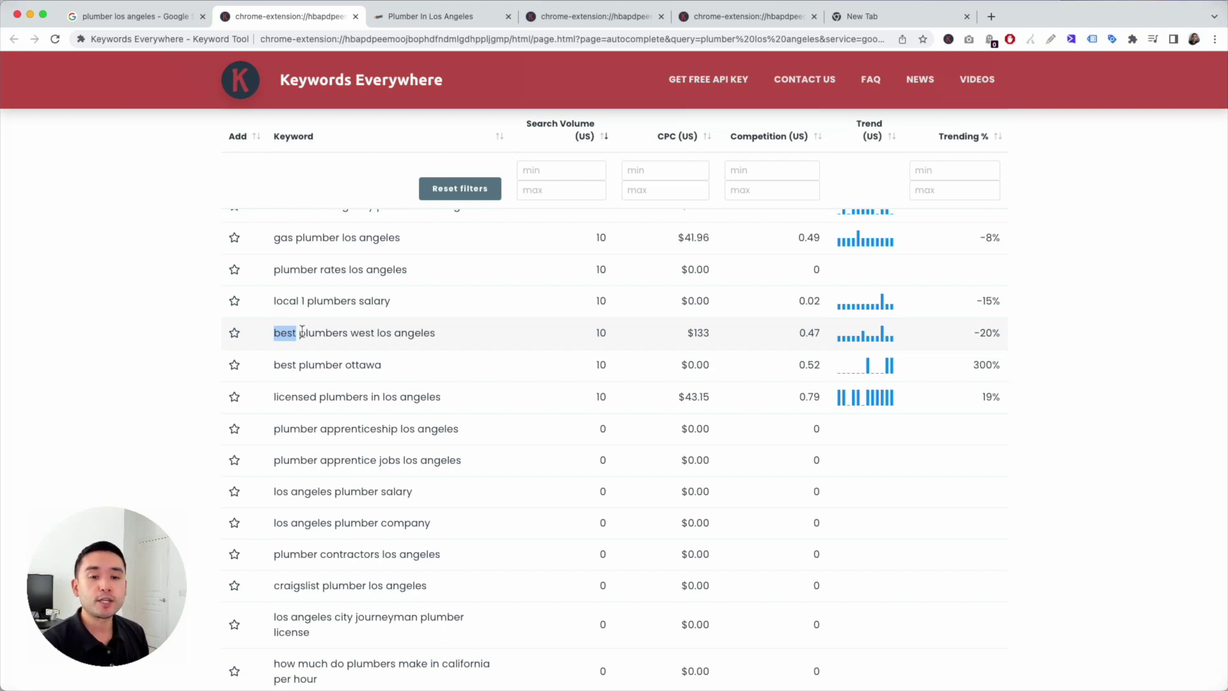
left_click_drag(271, 331, 376, 326)
scroll(376, 327, "down", 1)
scroll(376, 329, "down", 4)
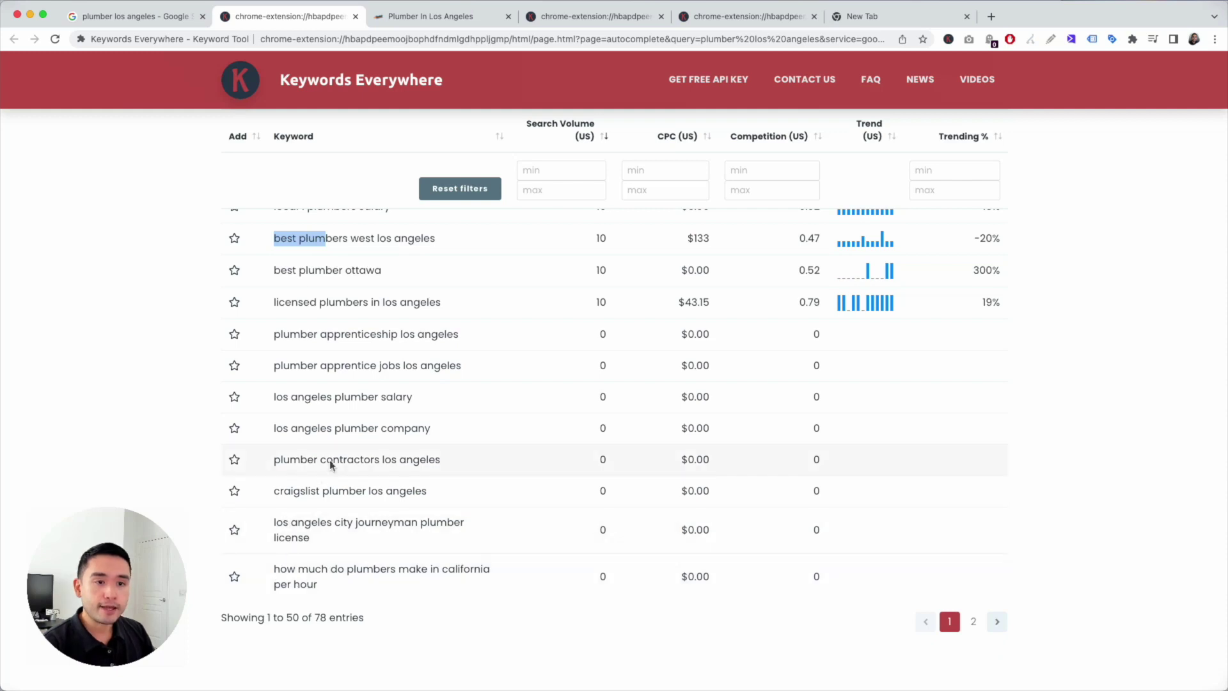
Step: Check the keywords from "plumber apprentice jobs los angeles" to "plumber contractors los angeles" and return to the highest-volume keywords
left_click_drag(397, 459, 379, 365)
scroll(382, 362, "up", 1)
scroll(381, 362, "up", 10)
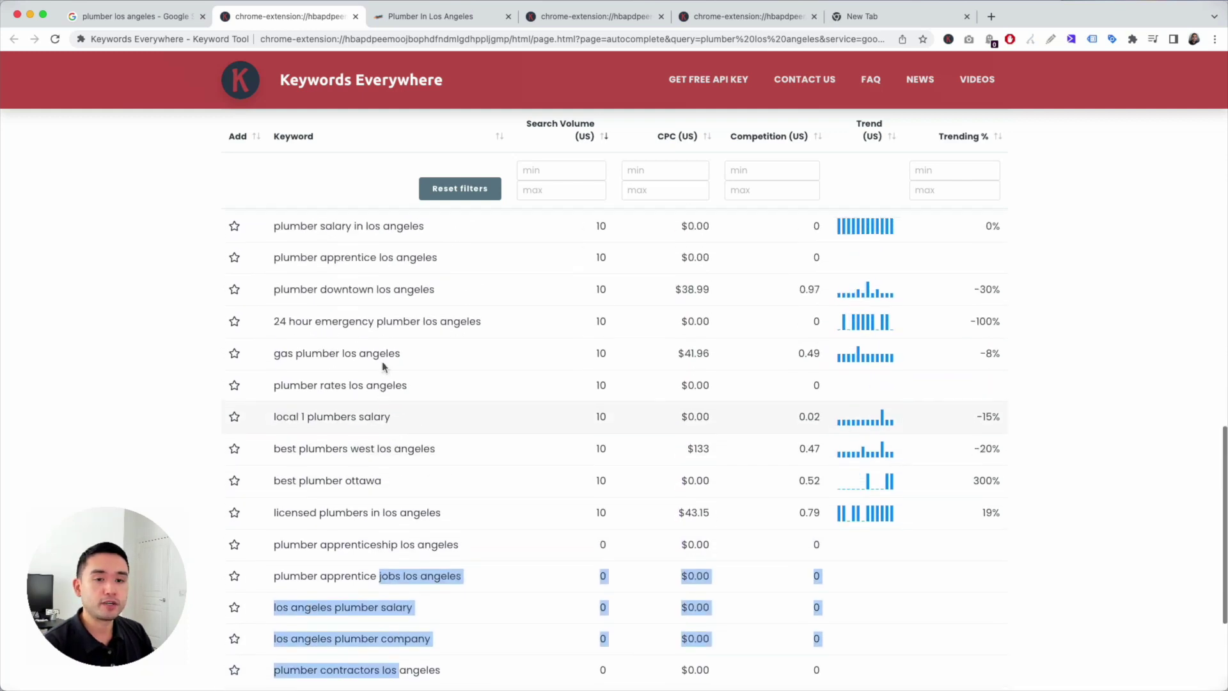
scroll(402, 312, "up", 15)
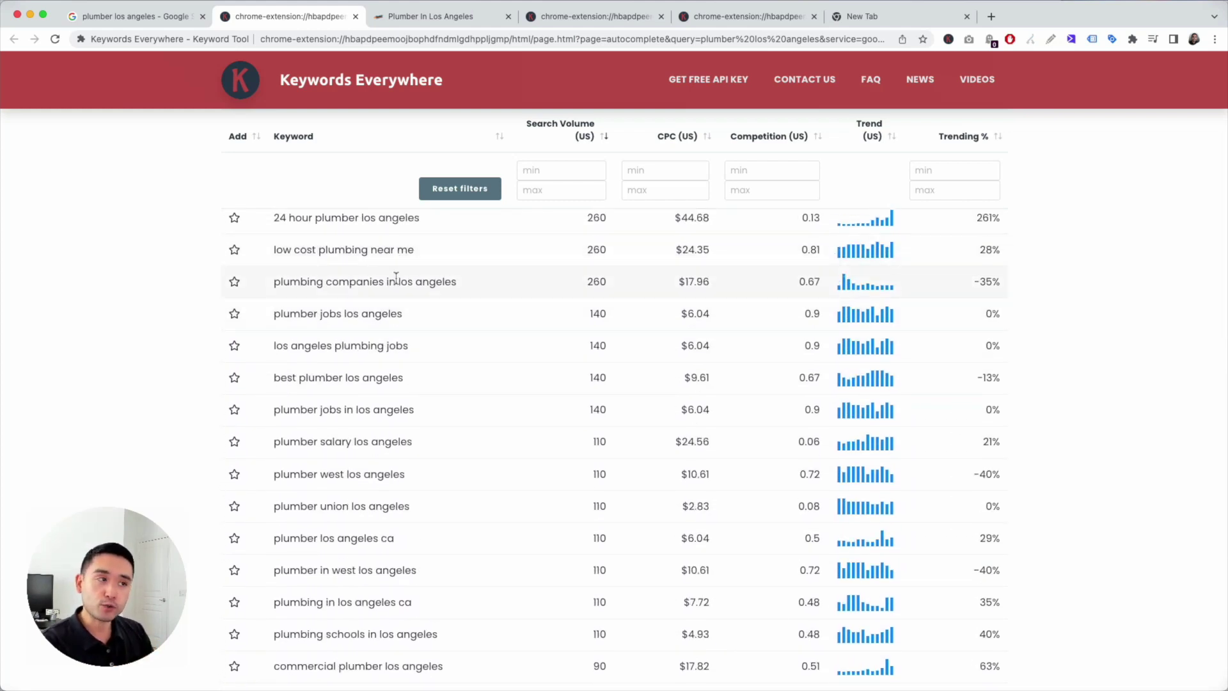
scroll(391, 272, "up", 1)
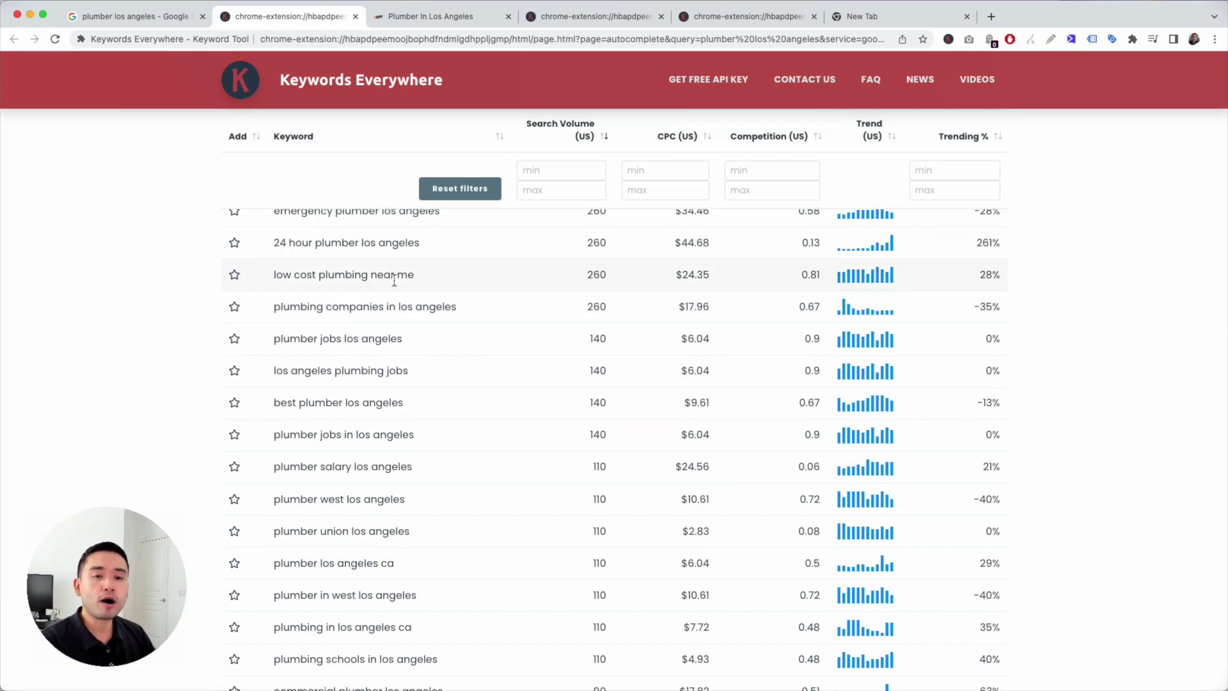
Step: Return to the Google results for "plumber los angeles" and locate the Rocket Plumbing listing
left_click(187, 19)
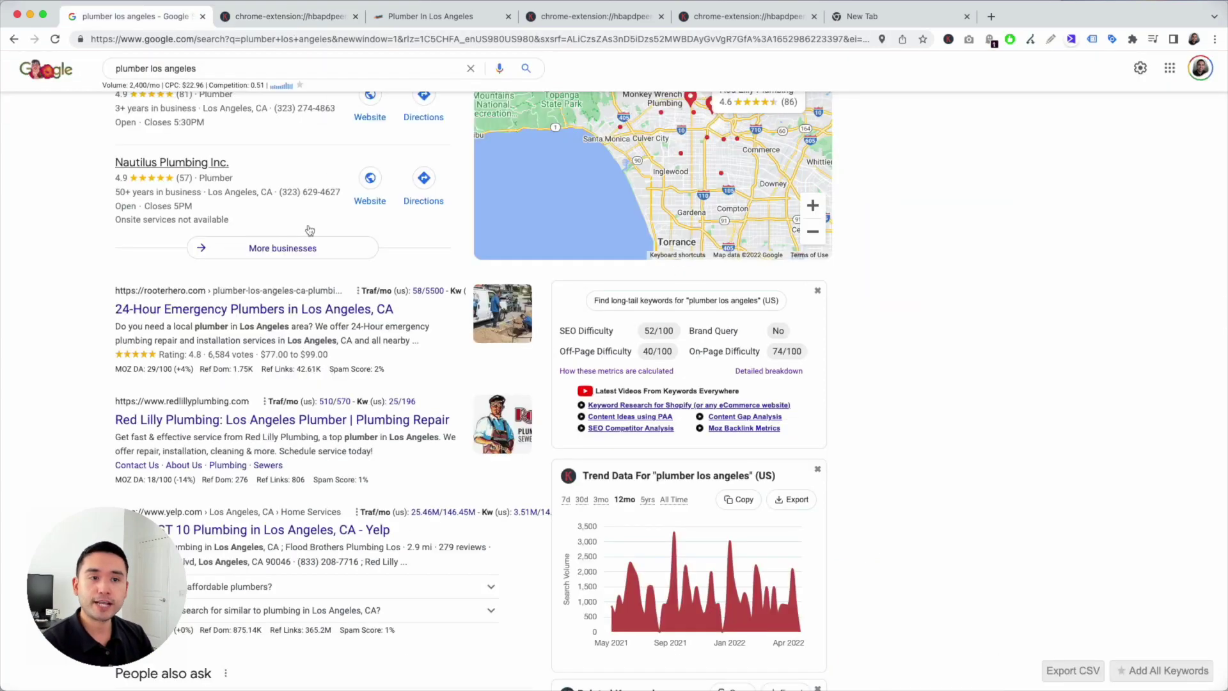
scroll(303, 231, "down", 5)
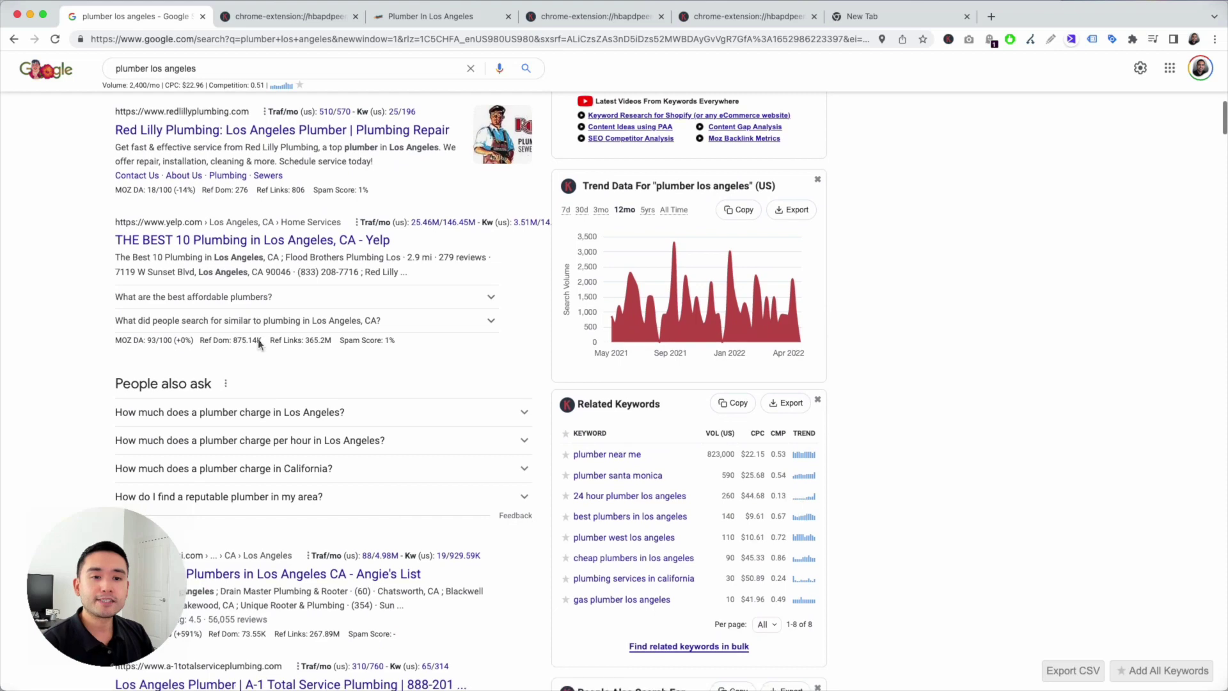
scroll(350, 280, "down", 8)
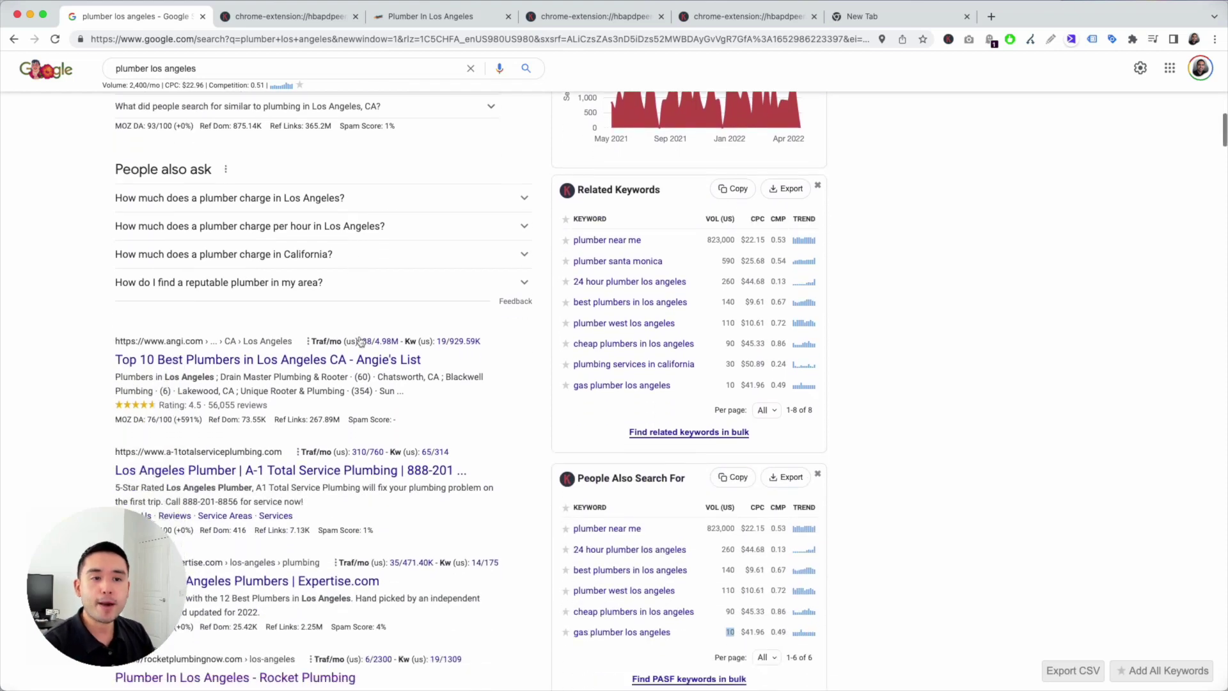
scroll(356, 346, "down", 2)
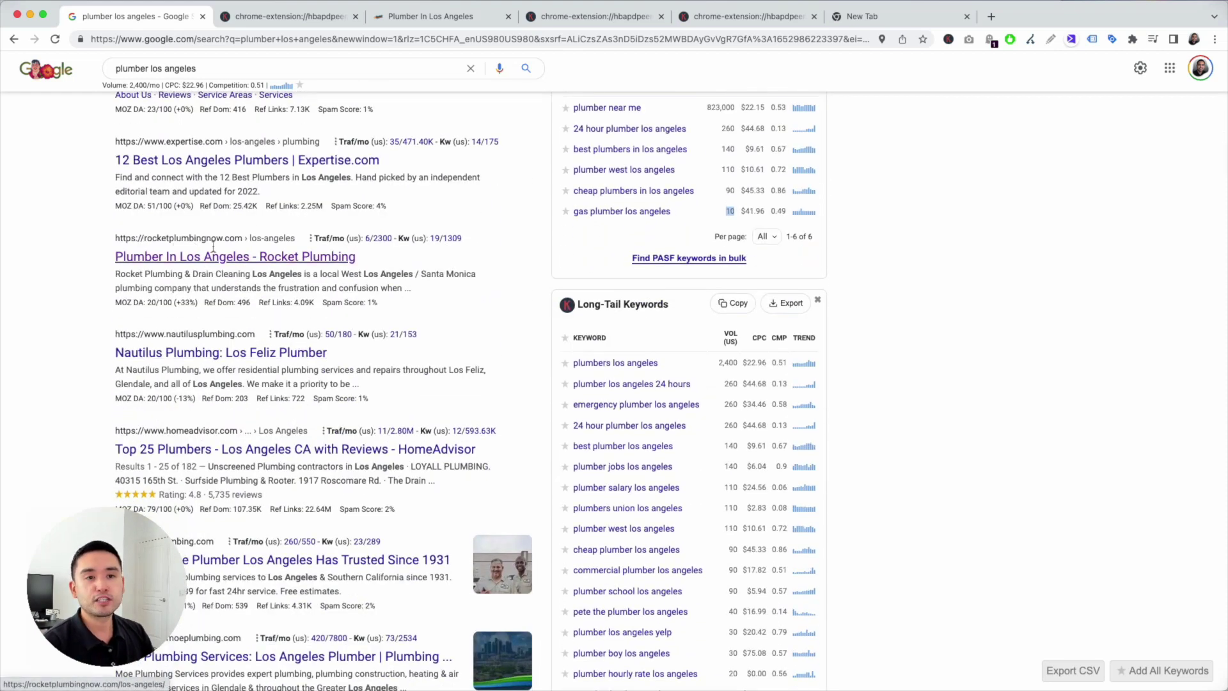
scroll(204, 262, "up", 1)
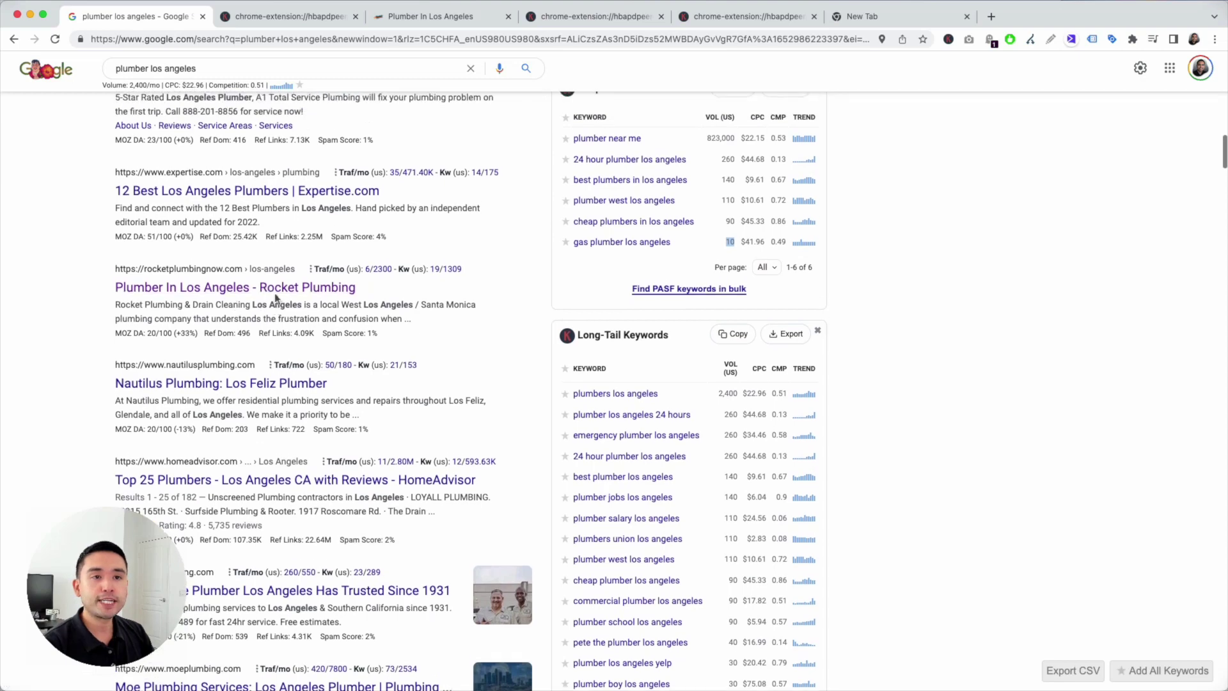
Step: Switch to the already open Rocket Plumbing Los Angeles page, look over its content and open the Keywords Everywhere extension's tools
left_click(430, 16)
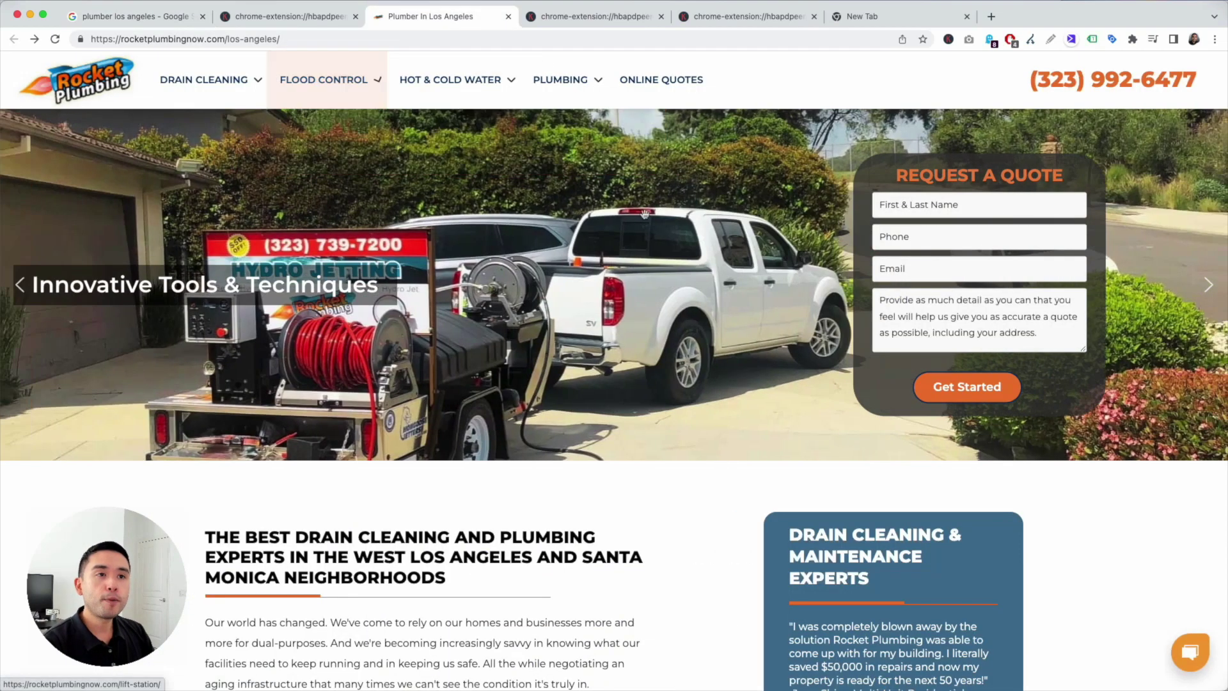
scroll(646, 191, "down", 2)
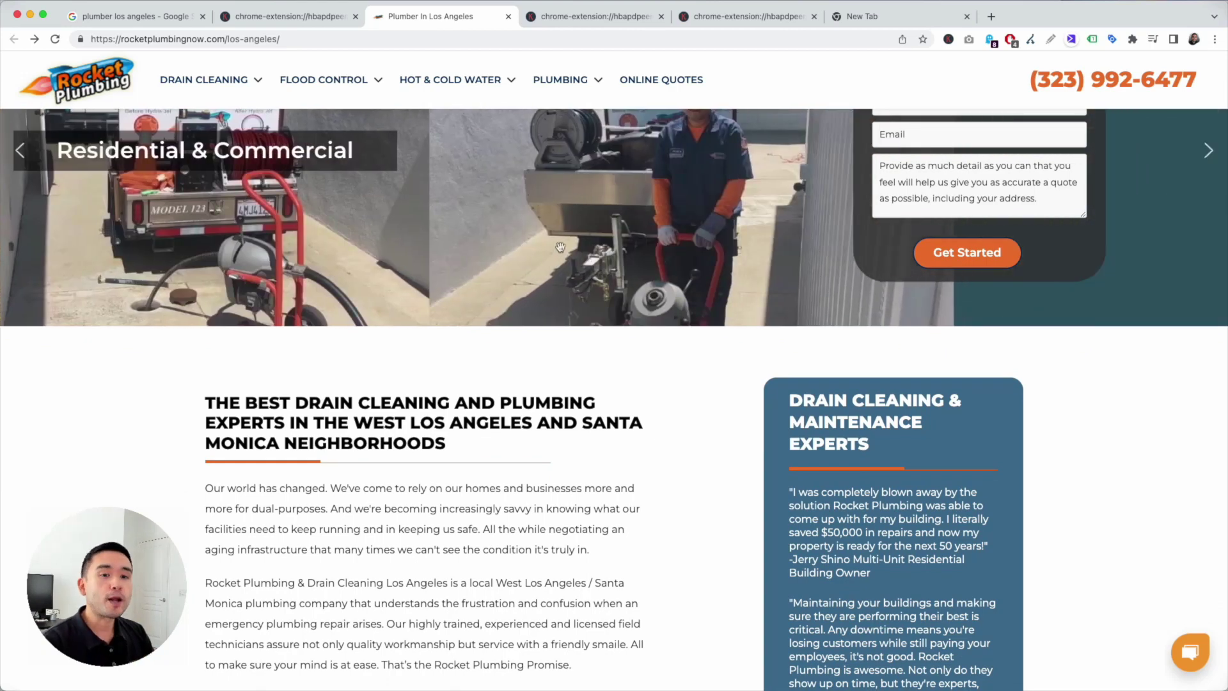
left_click(949, 40)
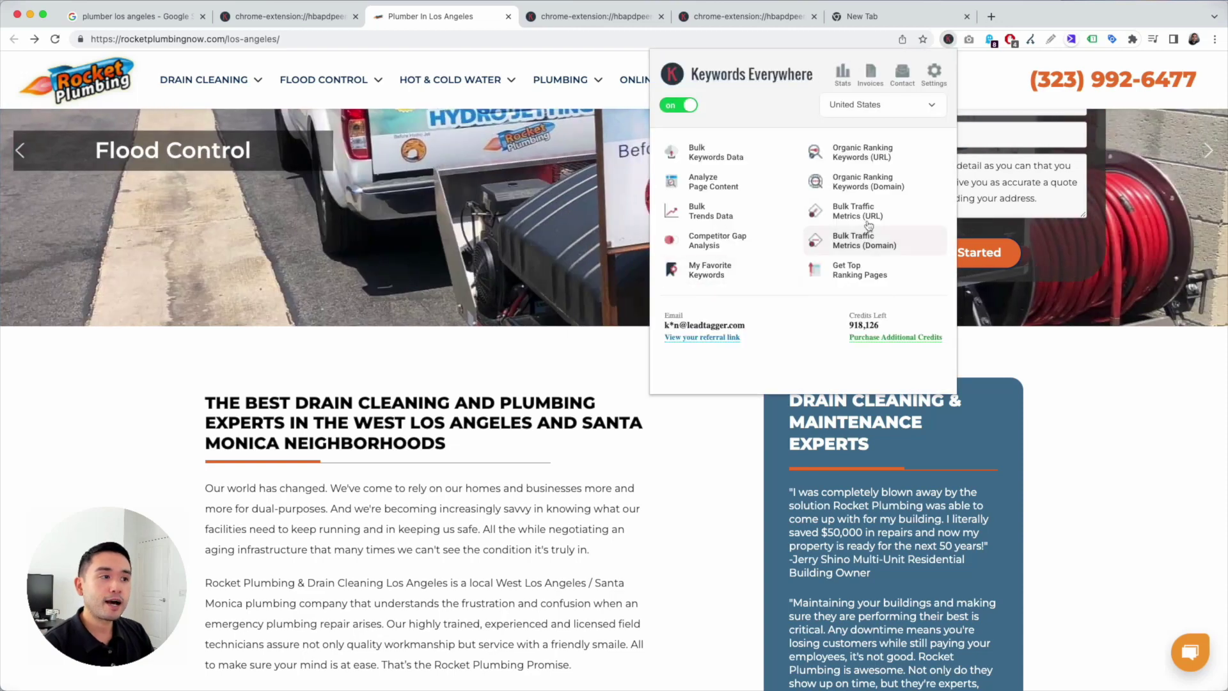
Step: Switch to the already open ranking keywords report for rocketplumbingnow.com/los-angeles/ and review its keywords, SERP positions and volumes
left_click(596, 23)
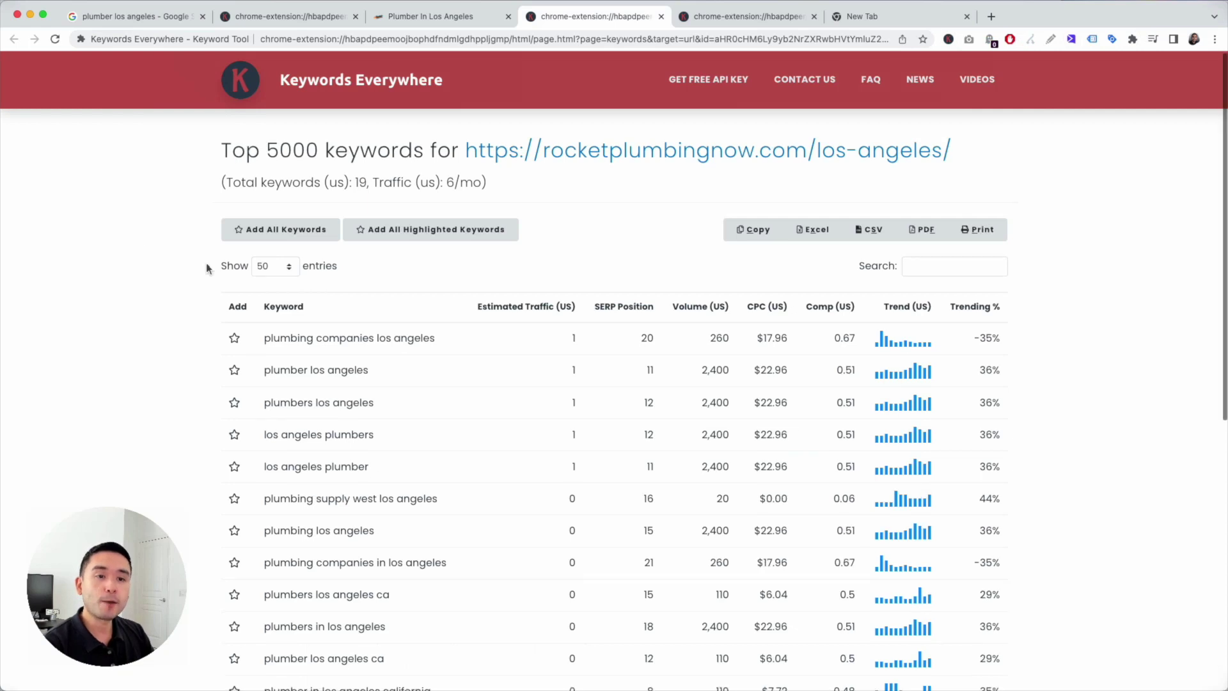
scroll(320, 281, "down", 3)
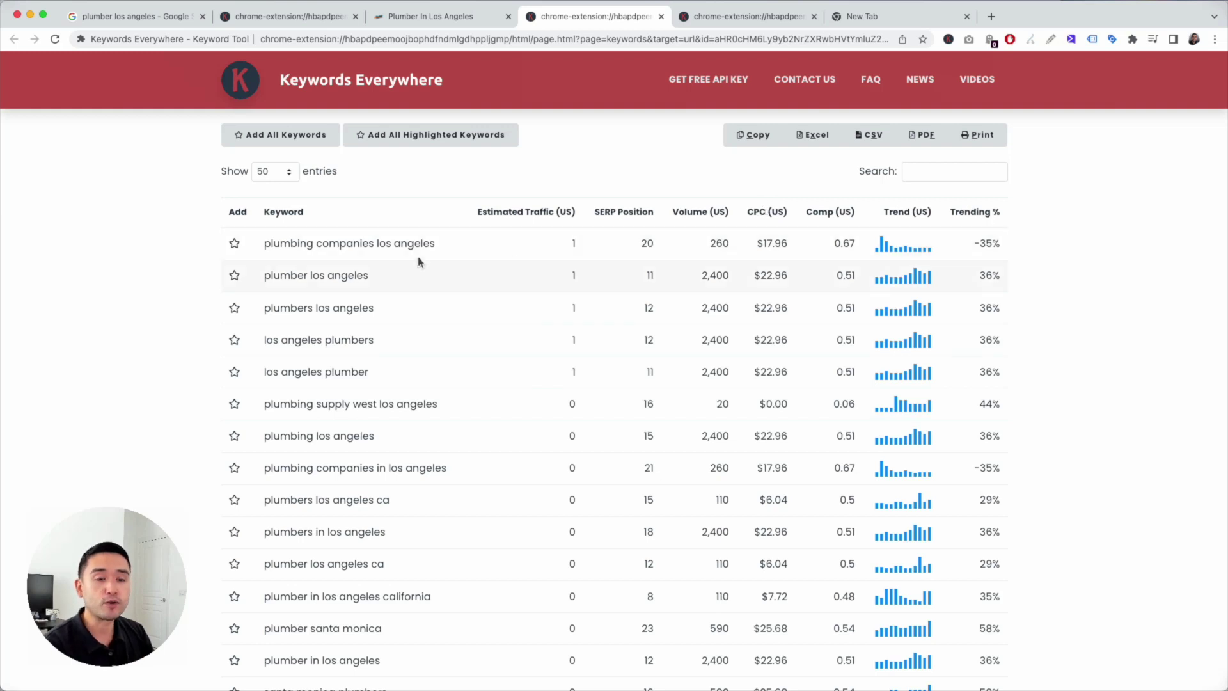
scroll(439, 484, "down", 3)
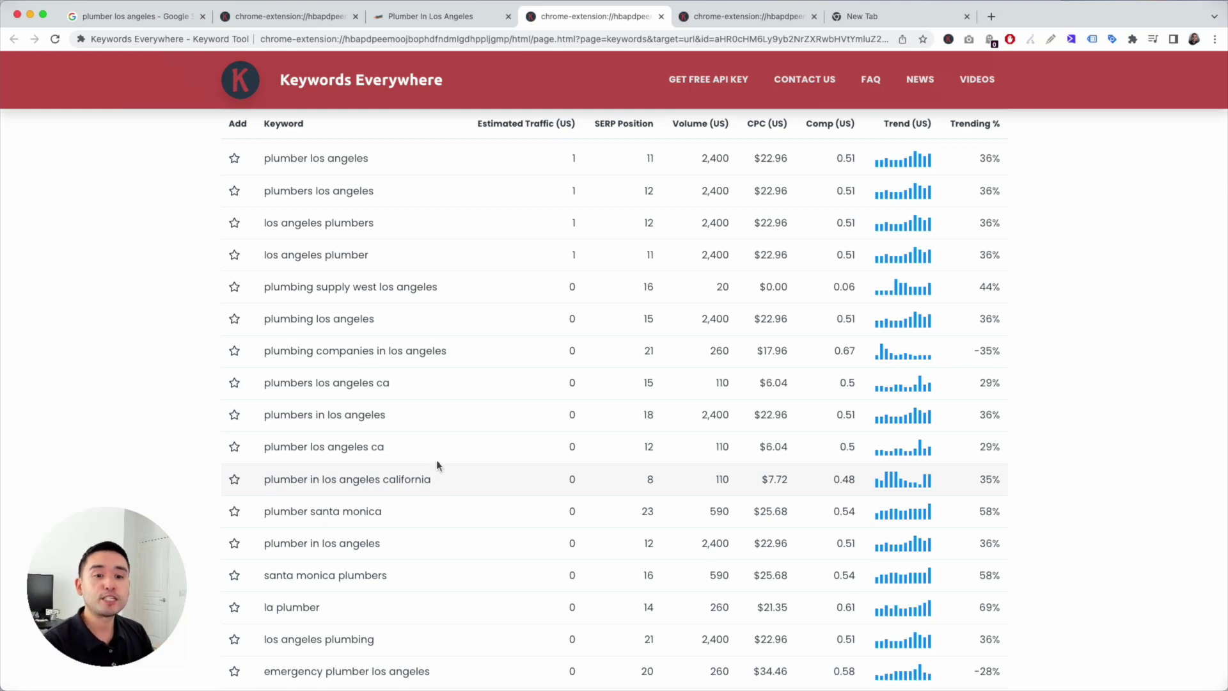
scroll(448, 435, "up", 5)
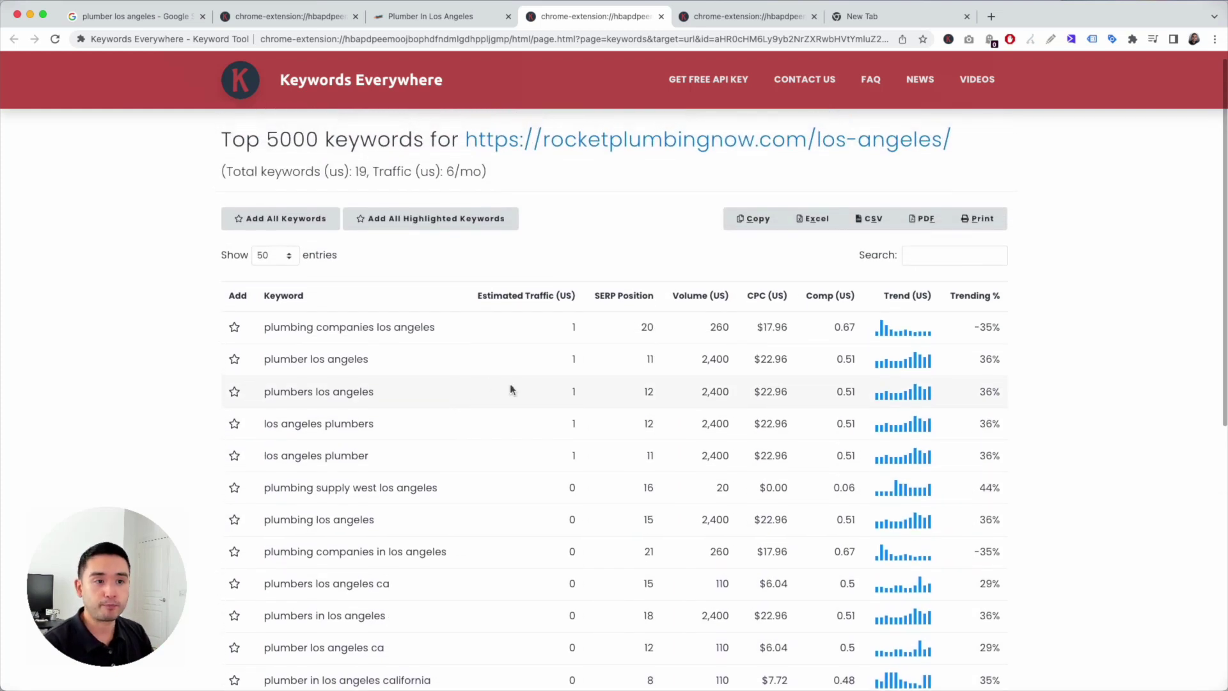
scroll(494, 381, "down", 3)
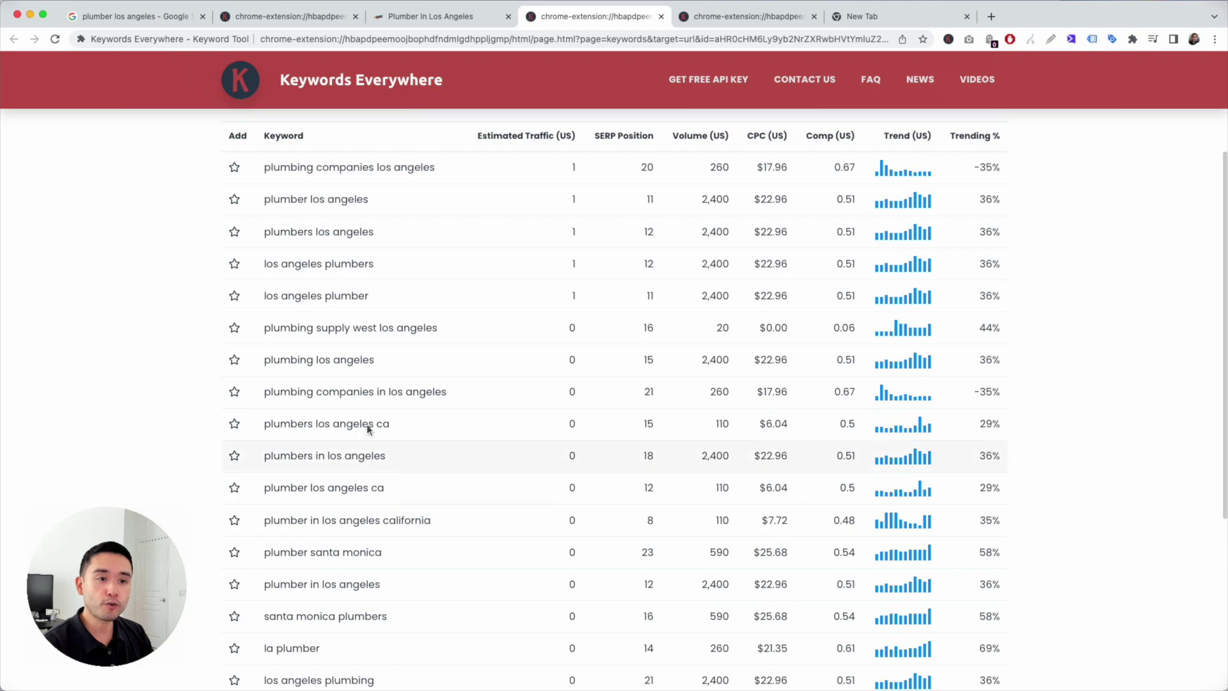
Step: Highlight "plumbing companies in los angeles" in the competitor's ranking keywords, and filter the long-tail keyword report by "comp"
scroll(326, 575, "down", 2)
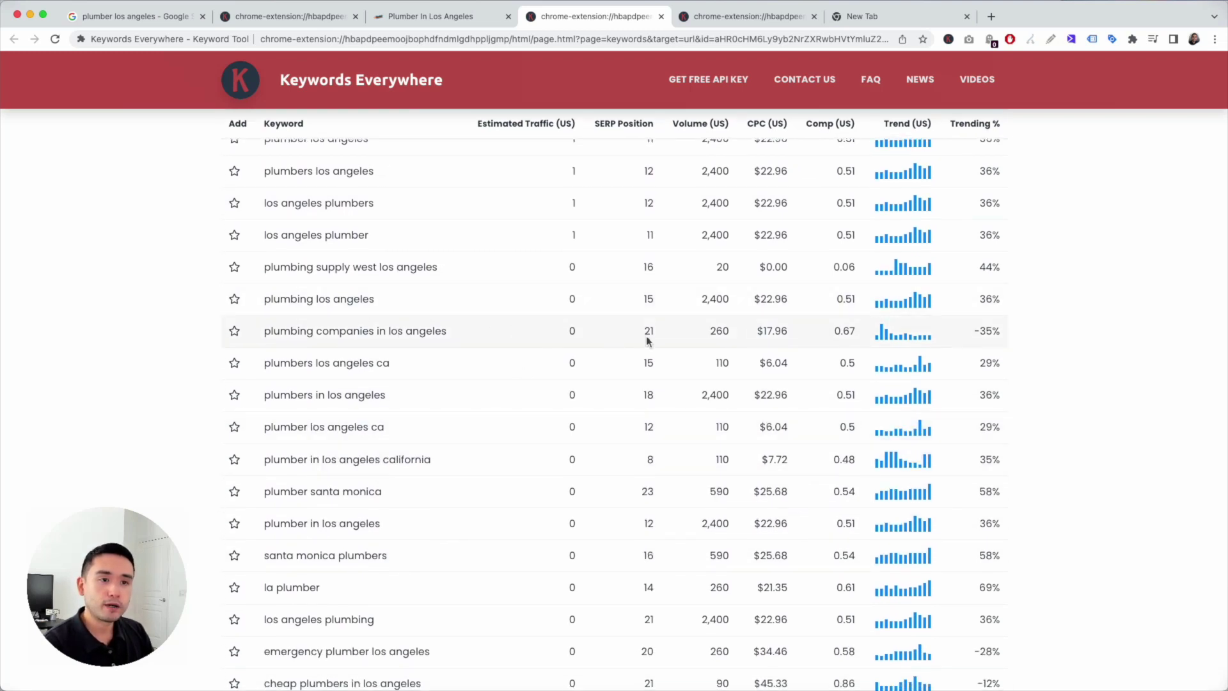
left_click_drag(263, 333, 655, 327)
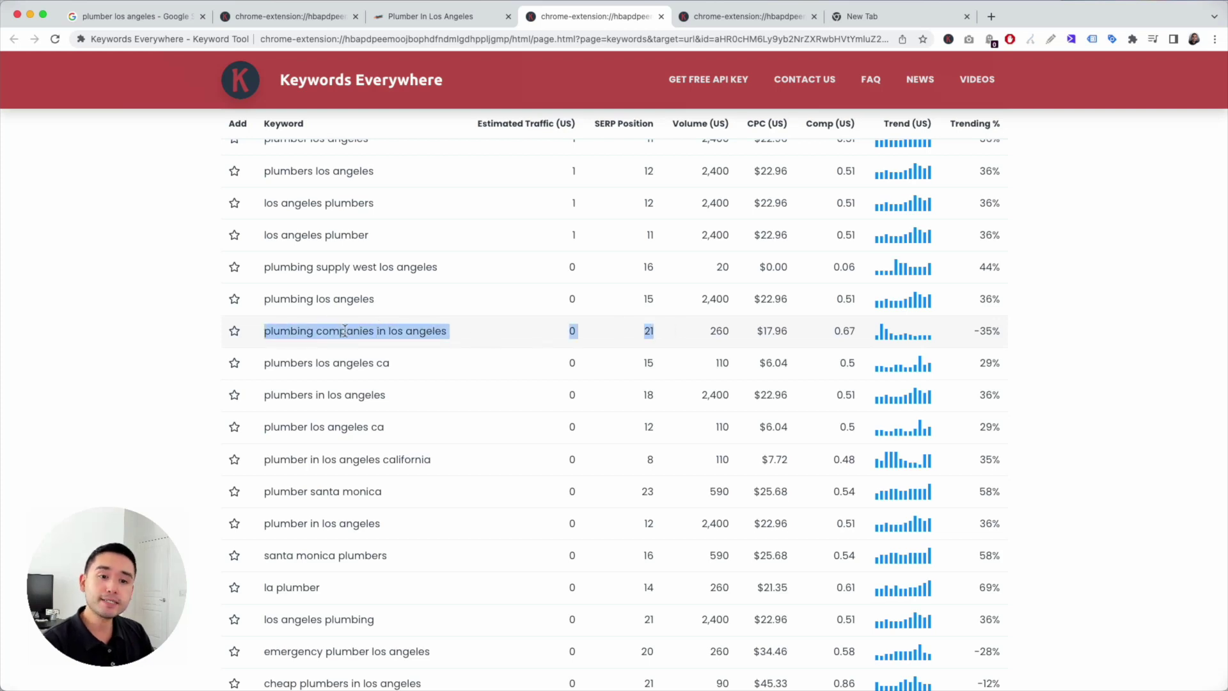
left_click(318, 16)
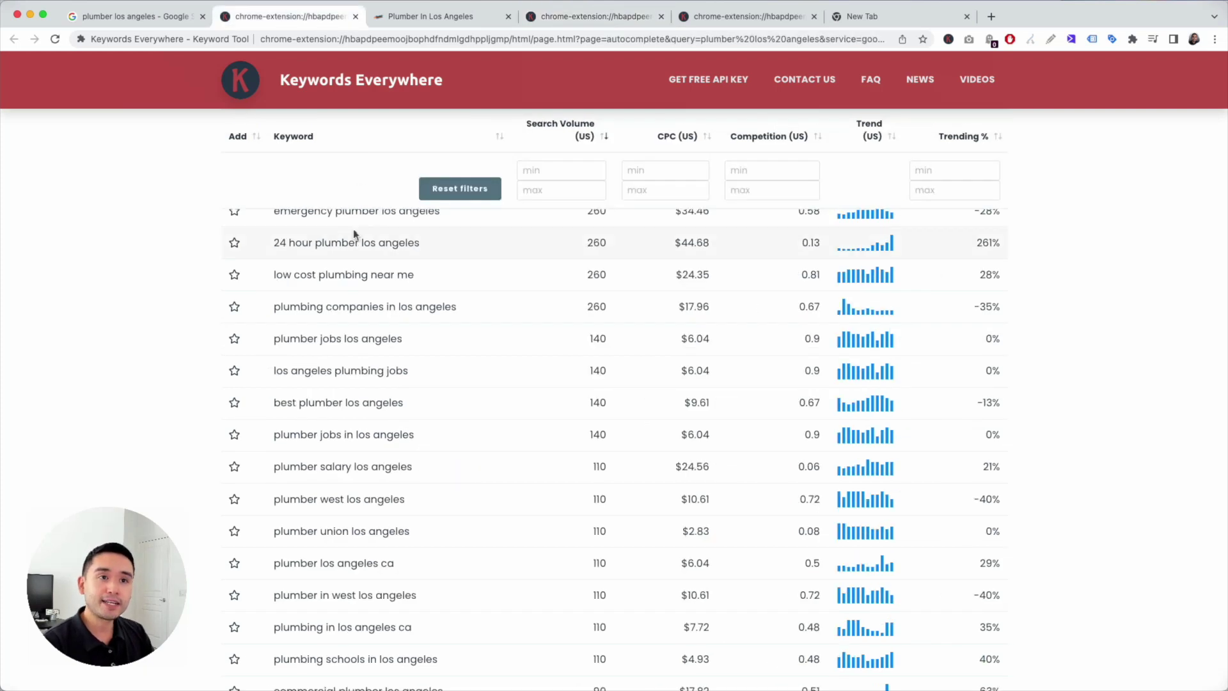
scroll(959, 241, "up", 5)
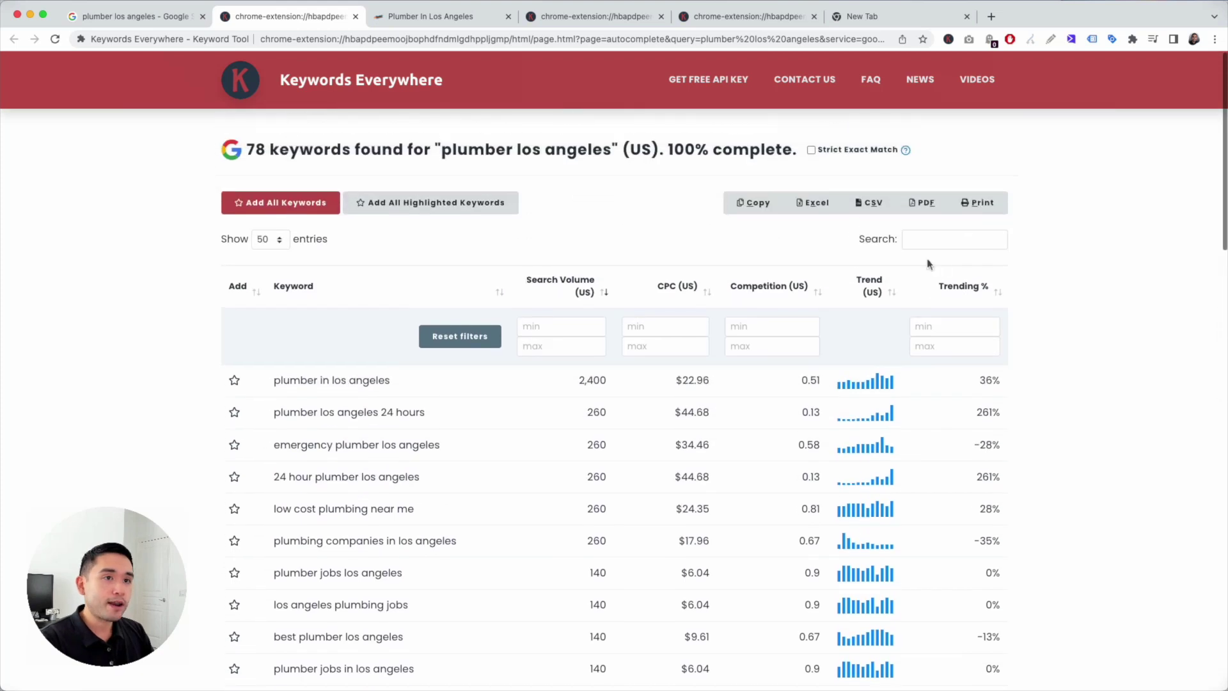
left_click(974, 240)
type("comp")
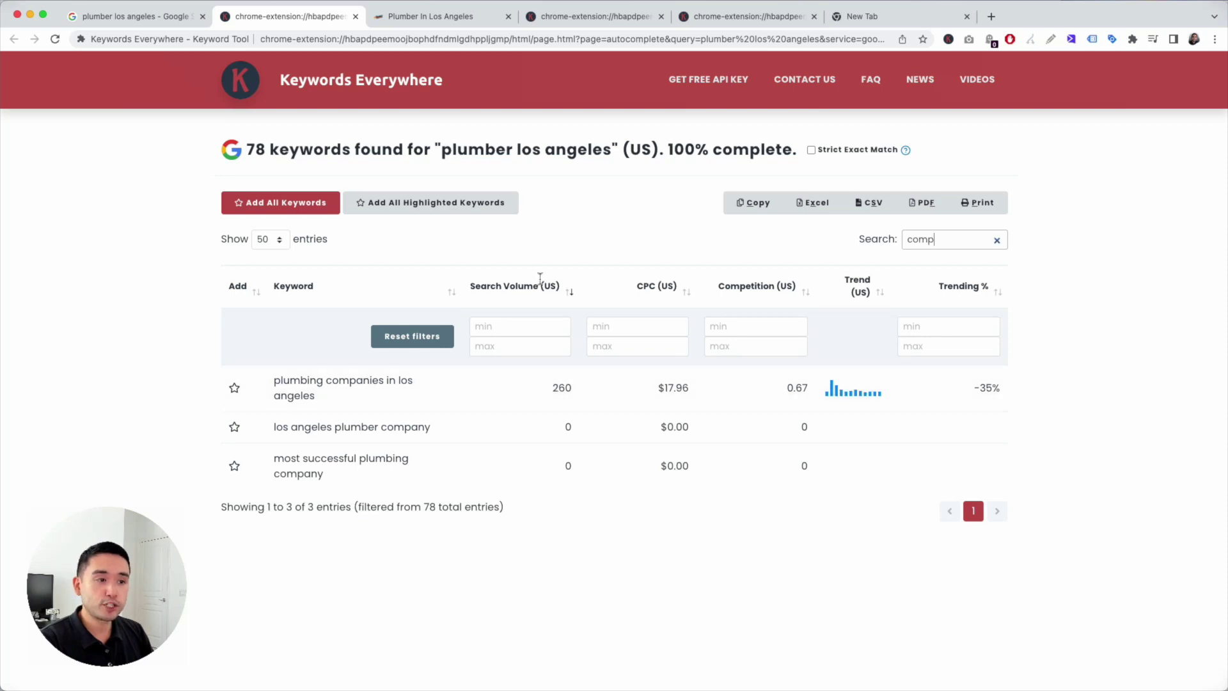
Step: Compare the filtered long-tail keywords with the competitor page's keyword report, ending on the competitor report with its text highlight cleared
left_click(542, 17)
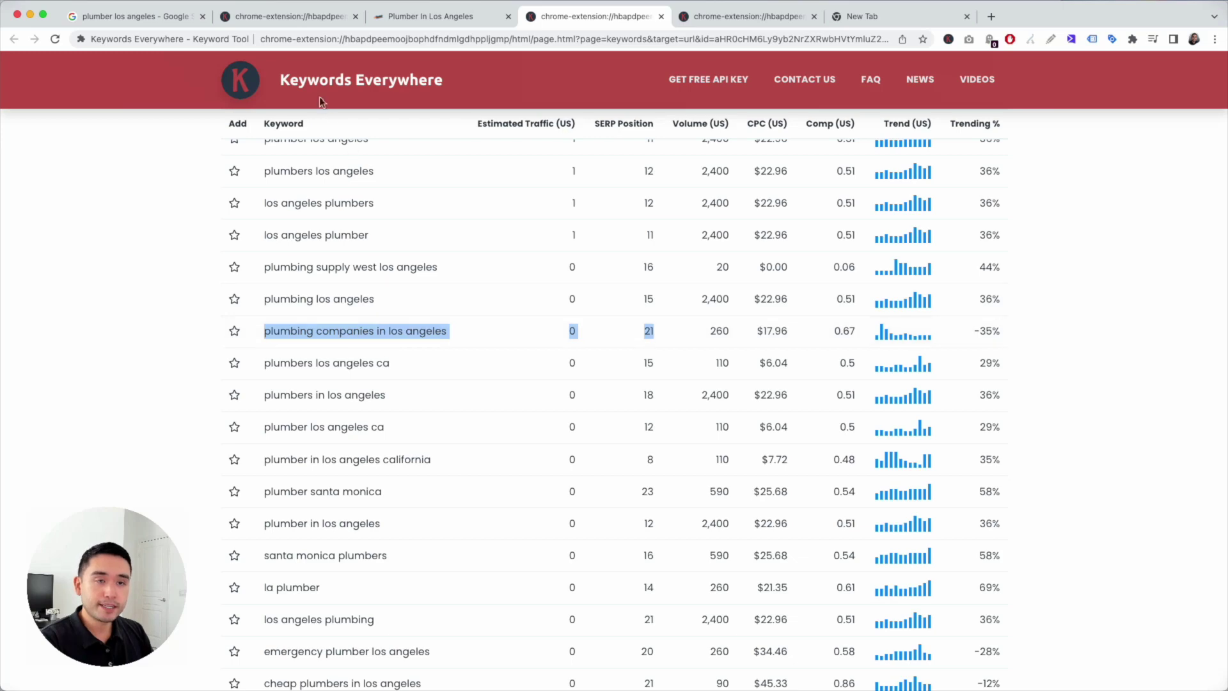
left_click(288, 18)
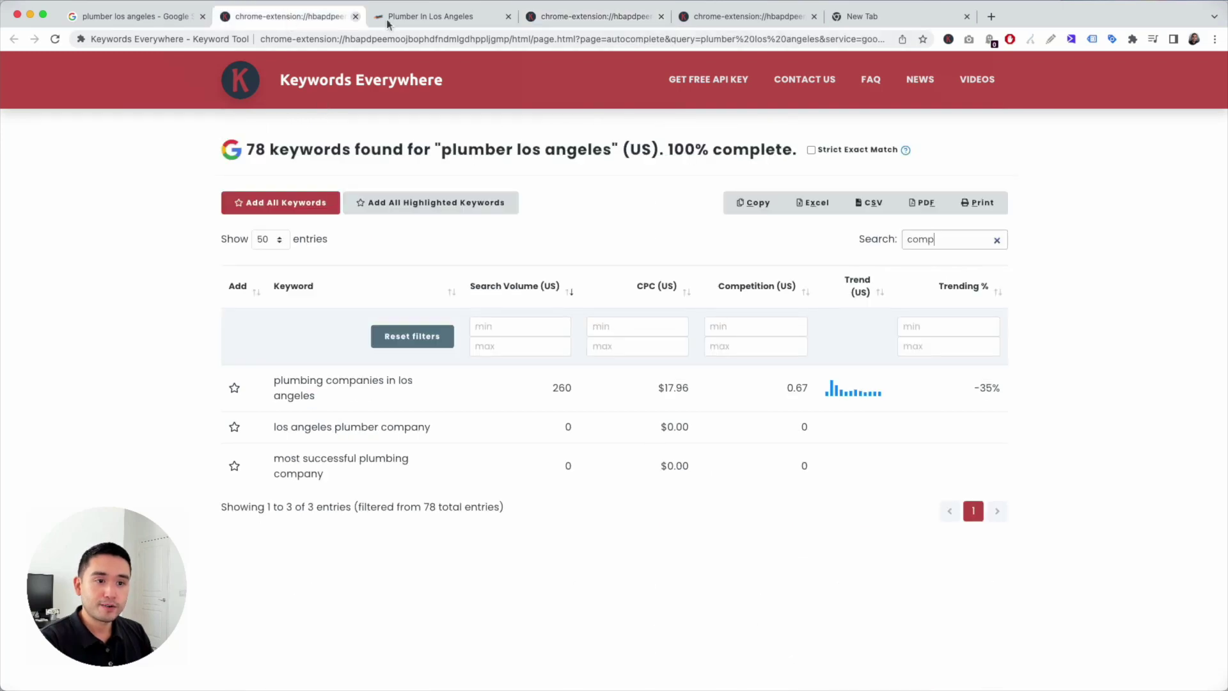
left_click(586, 19)
left_click(130, 338)
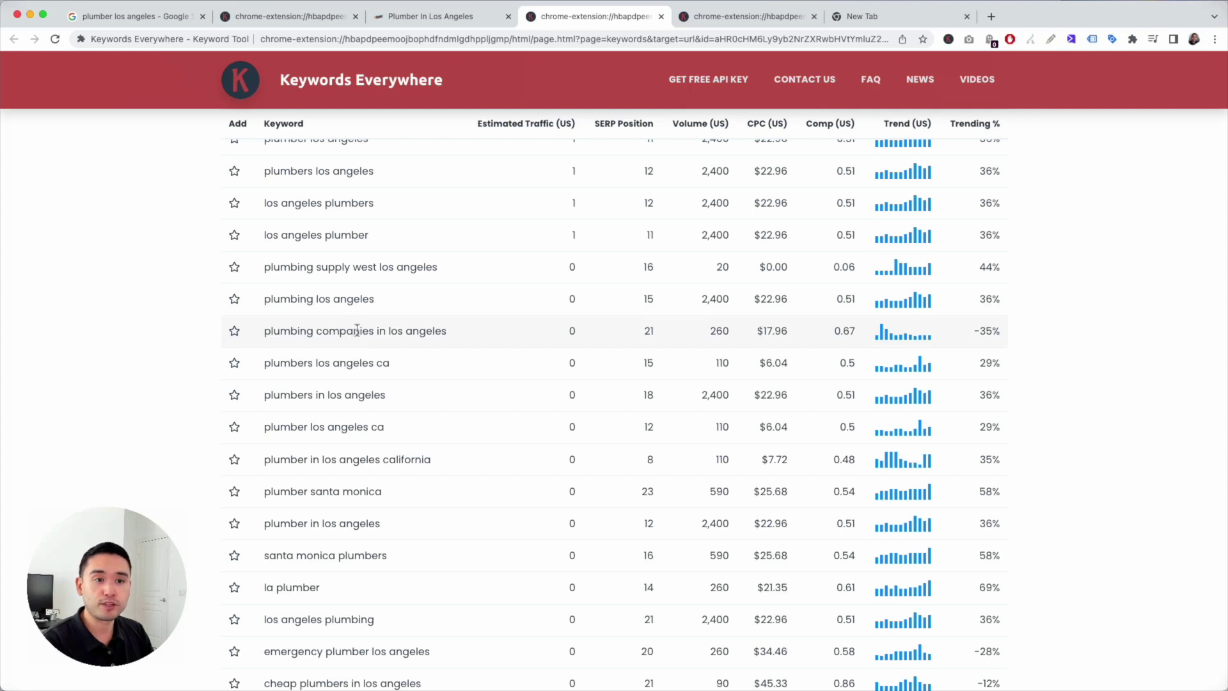
Step: Review the rest of the competitor page's ranking keywords, highlighting "la plumber" and "los angeles ca", and return to the report heading
scroll(385, 326, "down", 5)
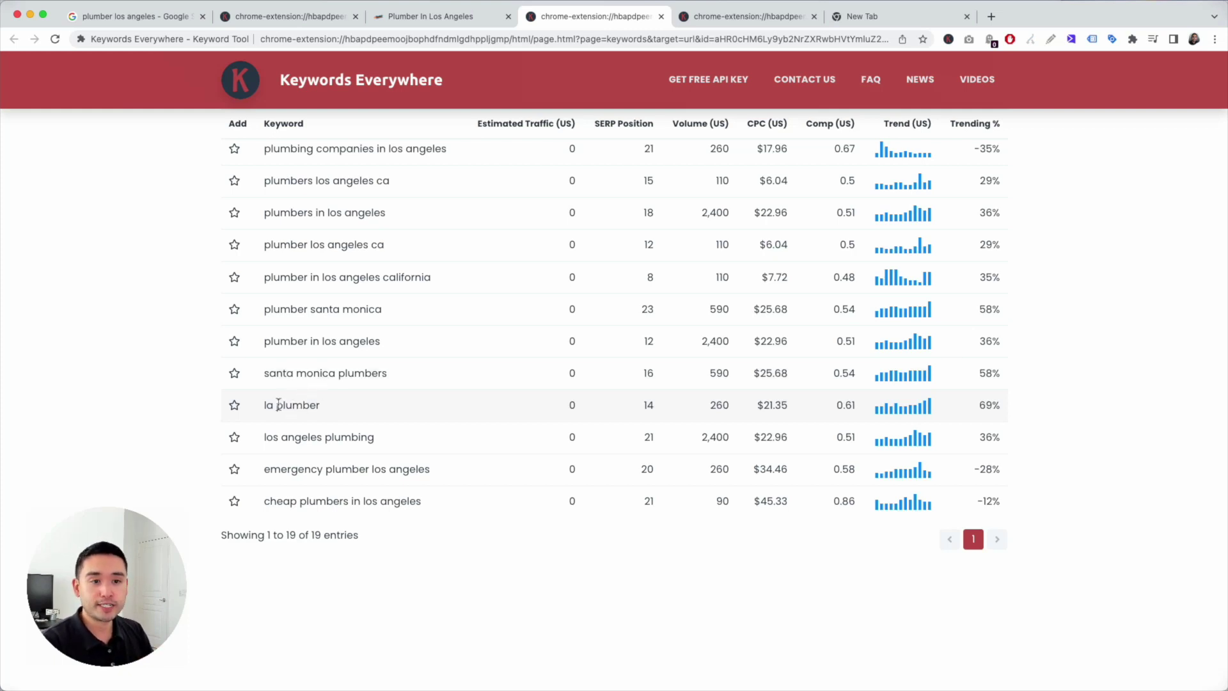
left_click_drag(647, 409, 261, 401)
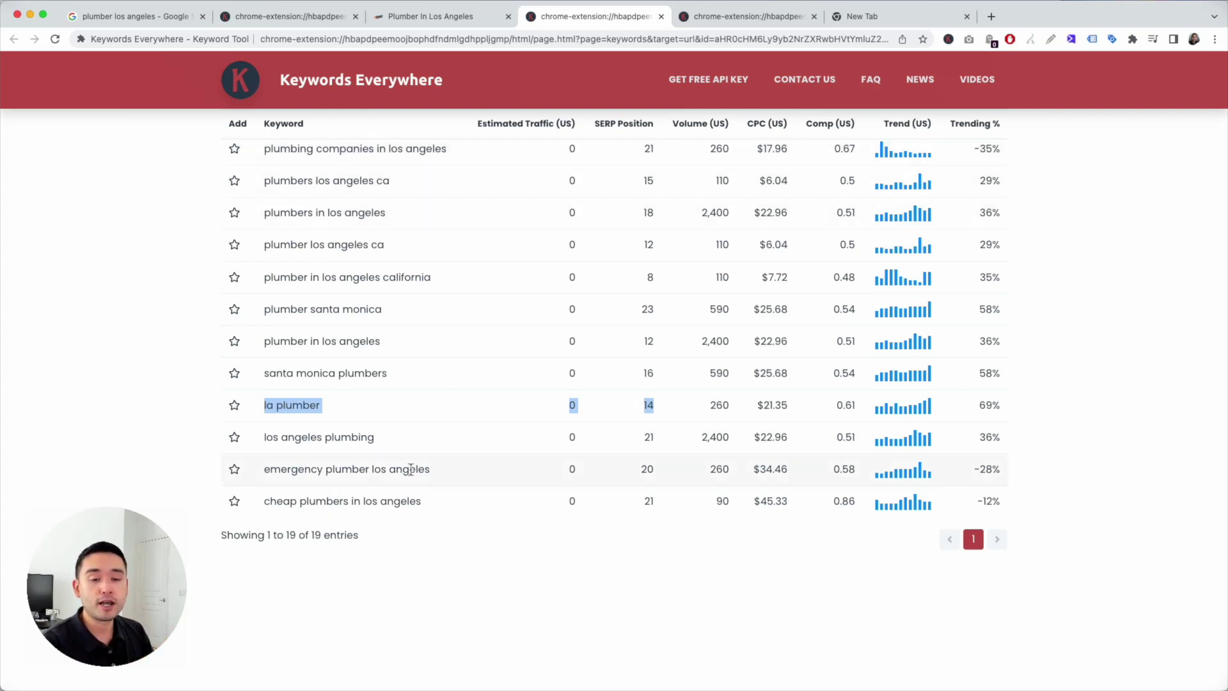
left_click(331, 408)
left_click_drag(264, 405, 332, 410)
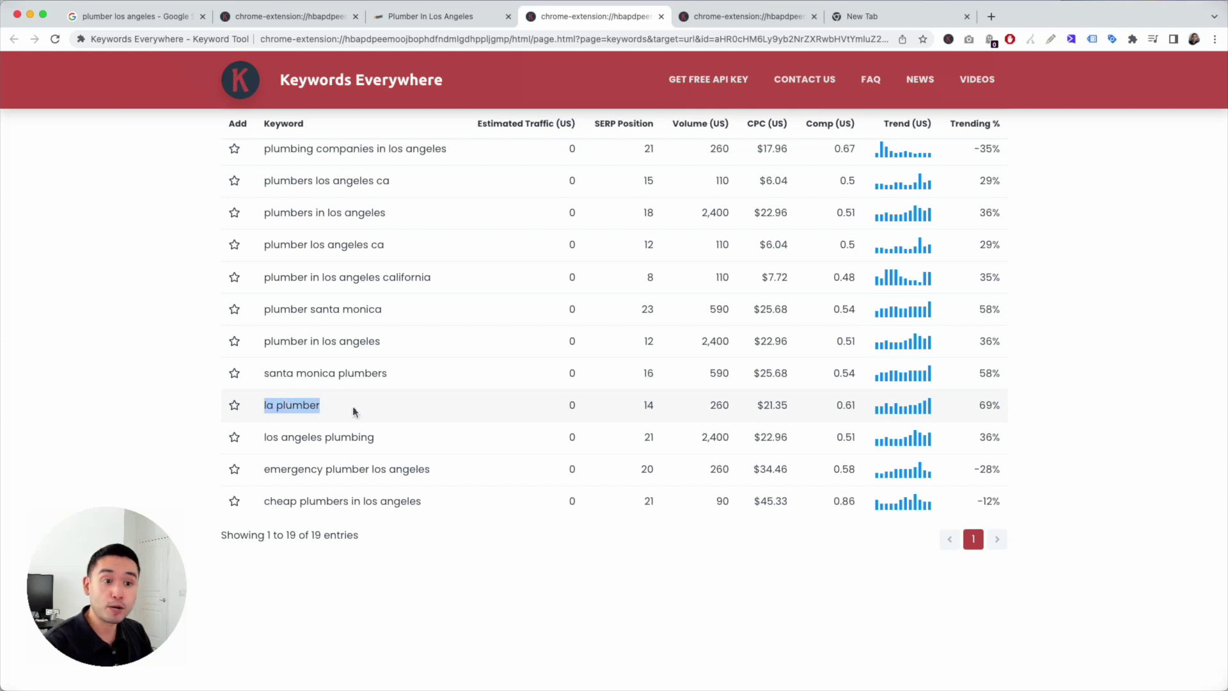
scroll(333, 466, "up", 5)
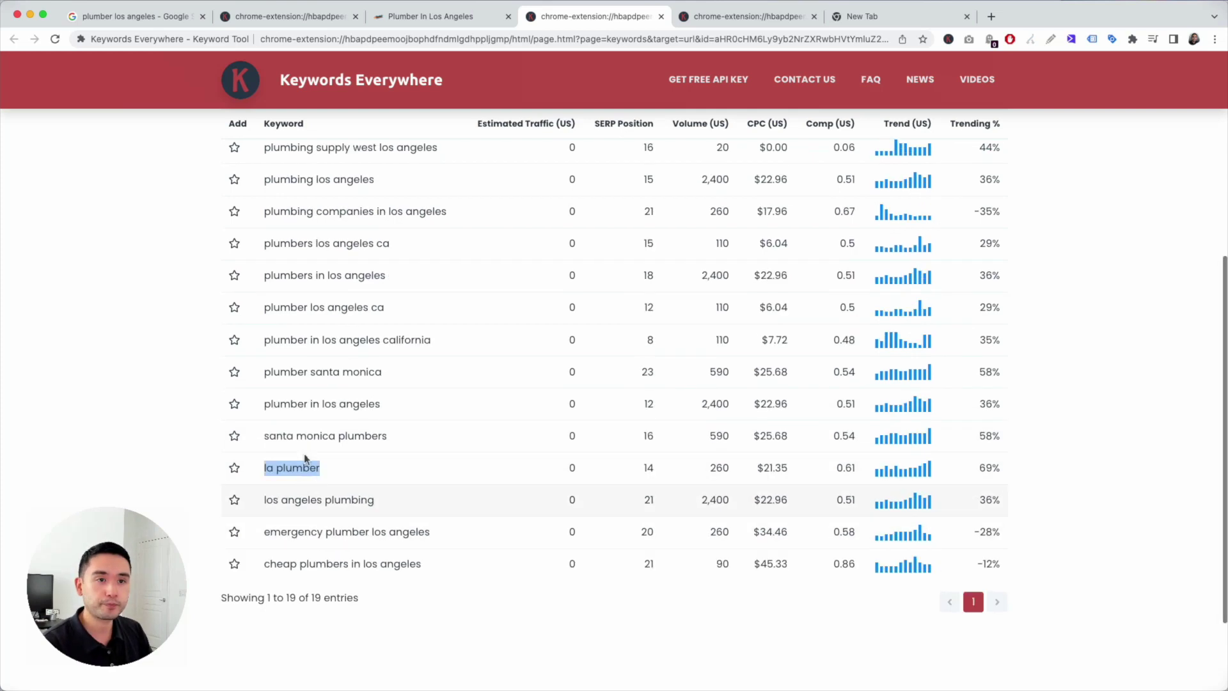
left_click_drag(311, 451, 408, 454)
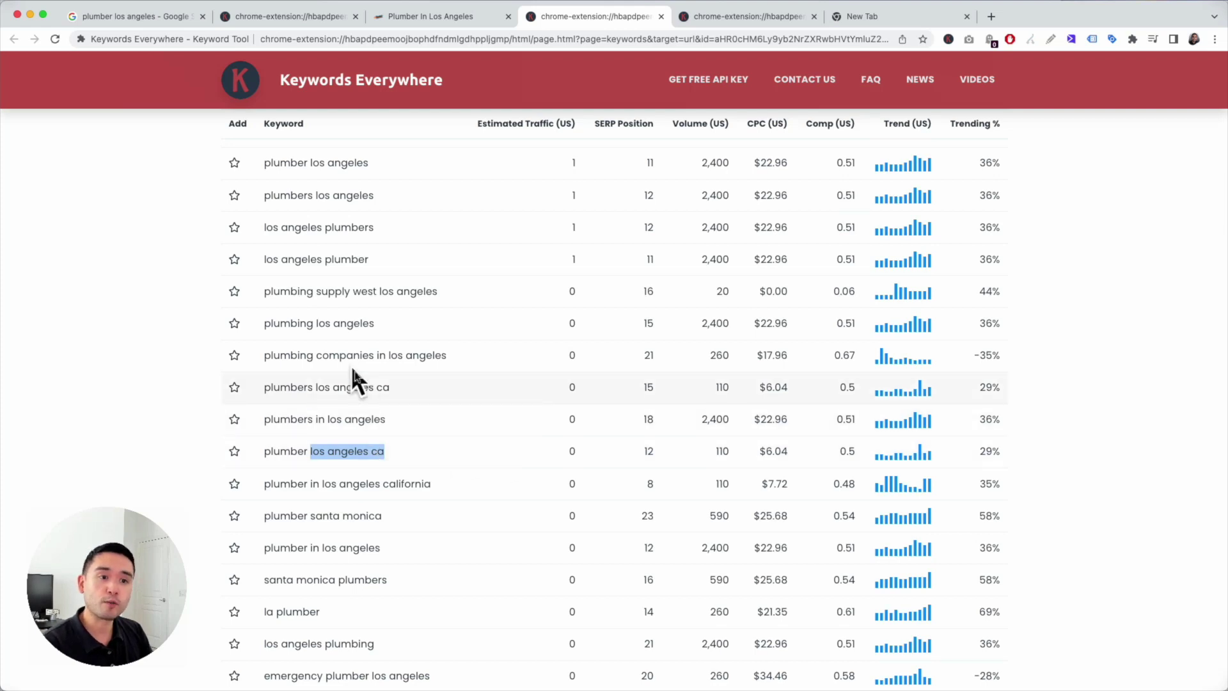
scroll(418, 388, "up", 5)
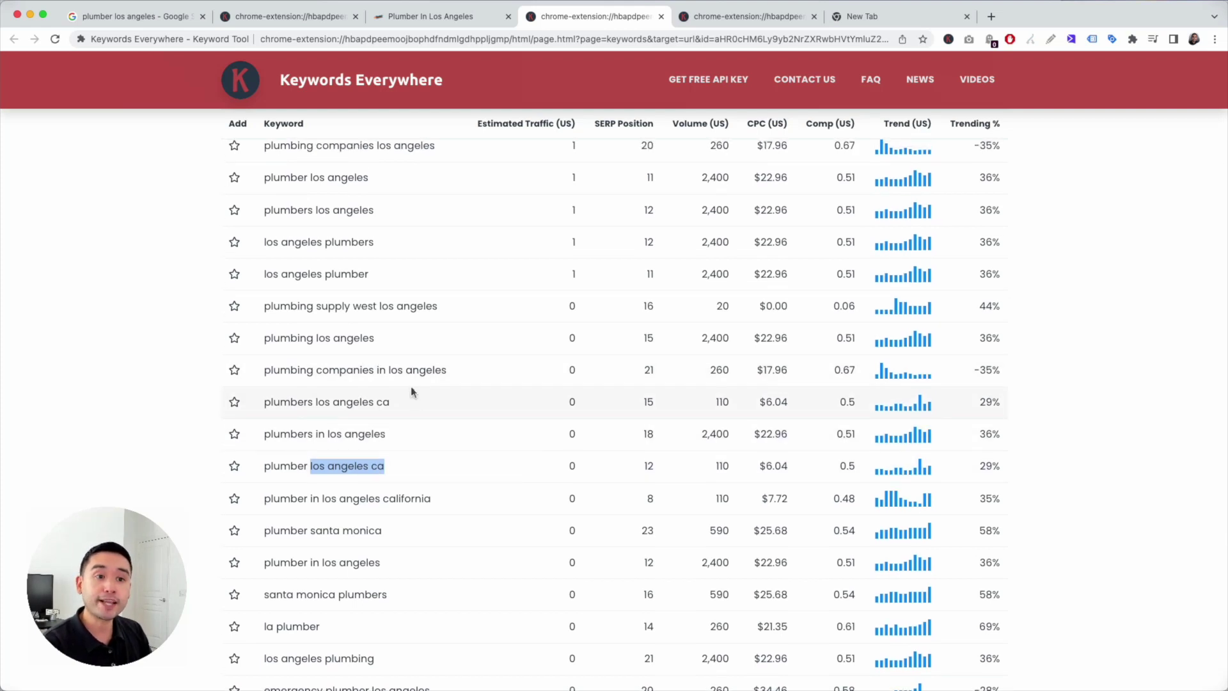
scroll(410, 386, "up", 2)
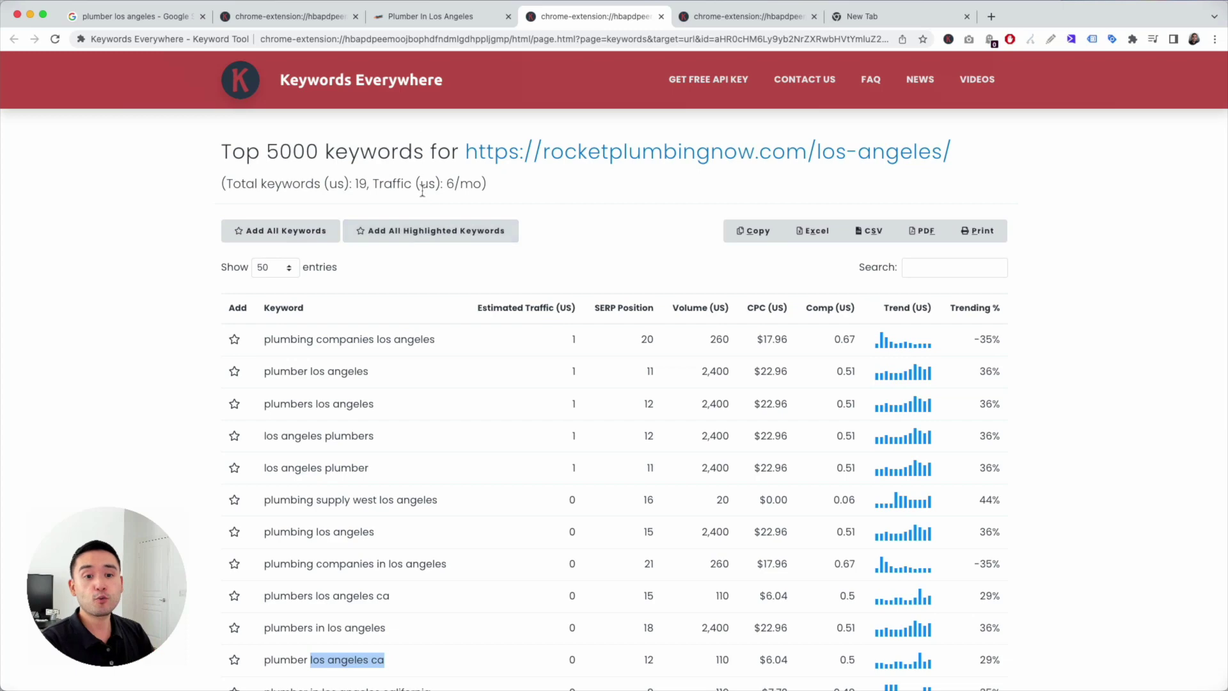
Step: From the Rocket Plumbing page, open the Keywords Everywhere tools and bring up the top ranking pages report for rocketplumbingnow.com
left_click(463, 18)
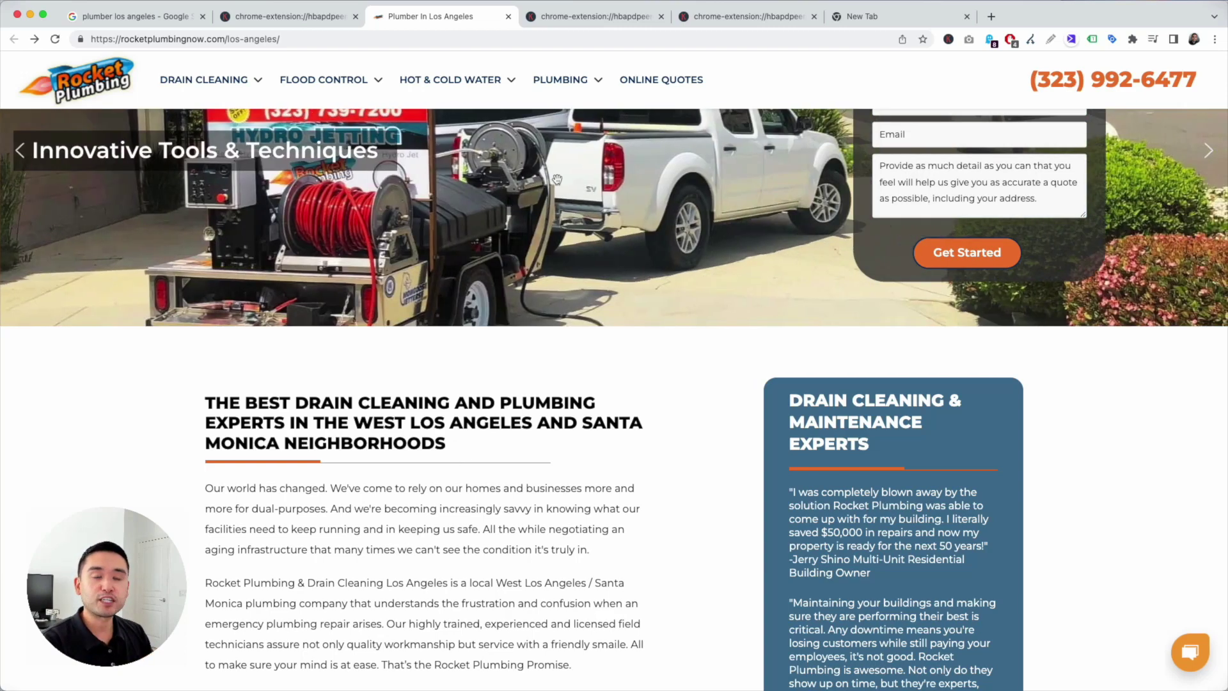
mouse_move(591, 75)
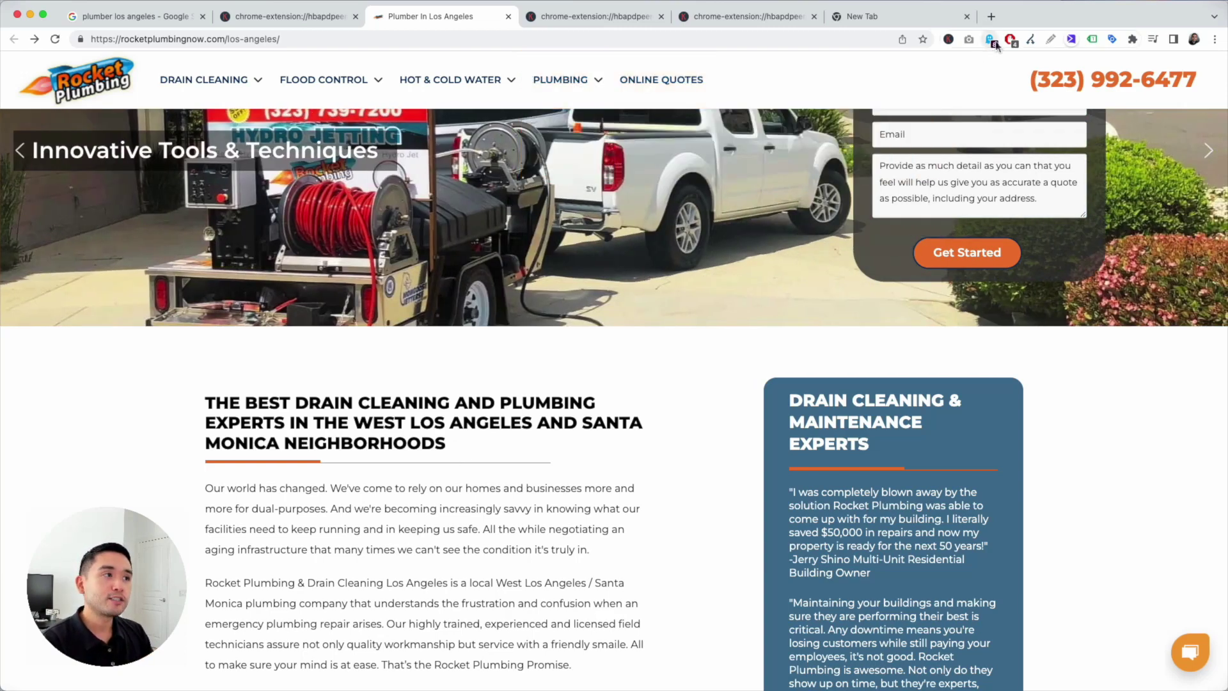
left_click(947, 40)
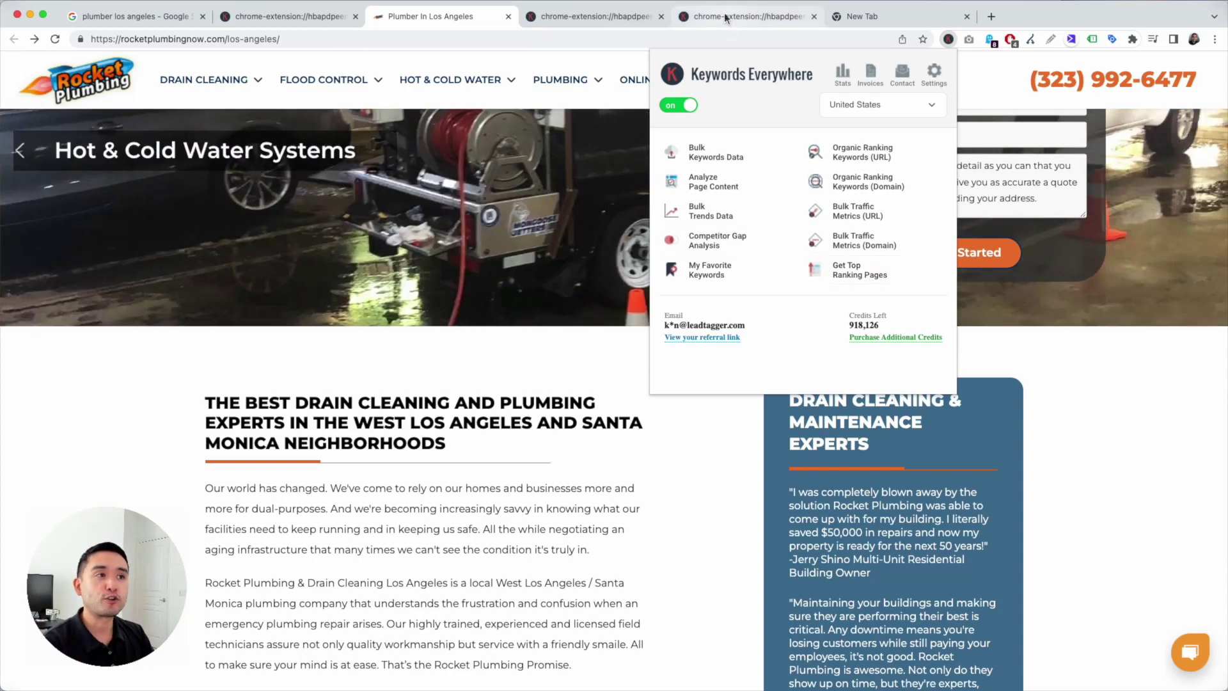
left_click(876, 273)
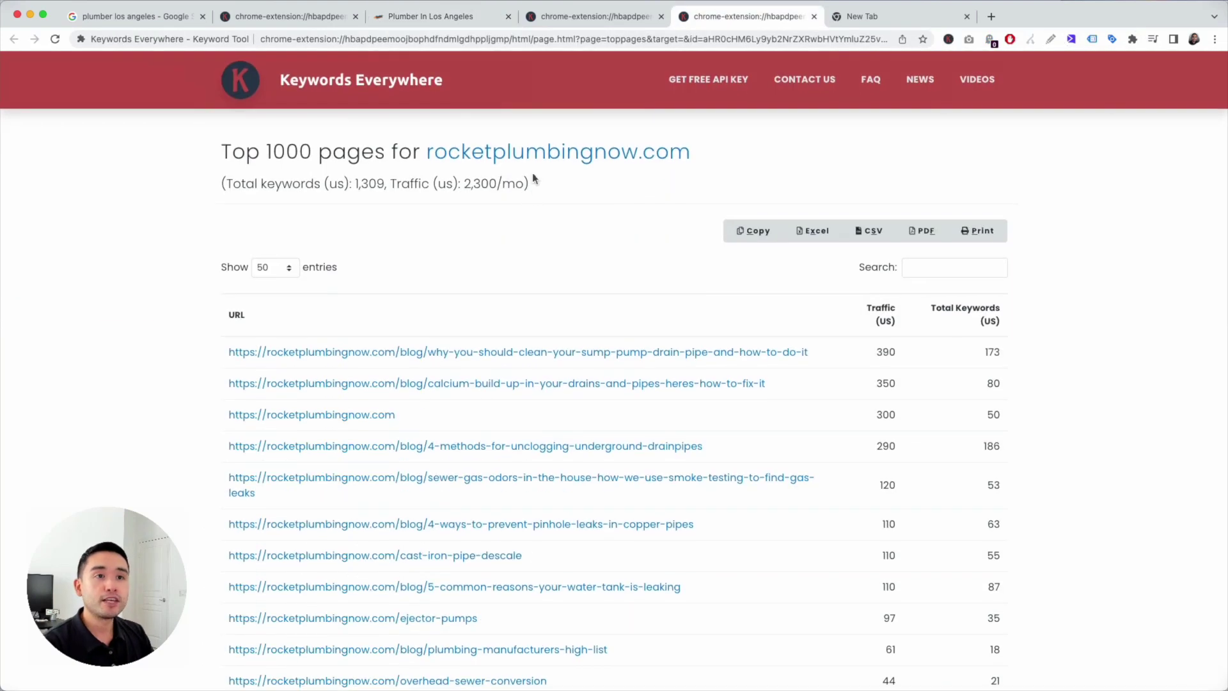
Step: Examine the URLs, traffic and total keywords of the top pages listed for rocketplumbingnow.com
scroll(306, 362, "down", 1)
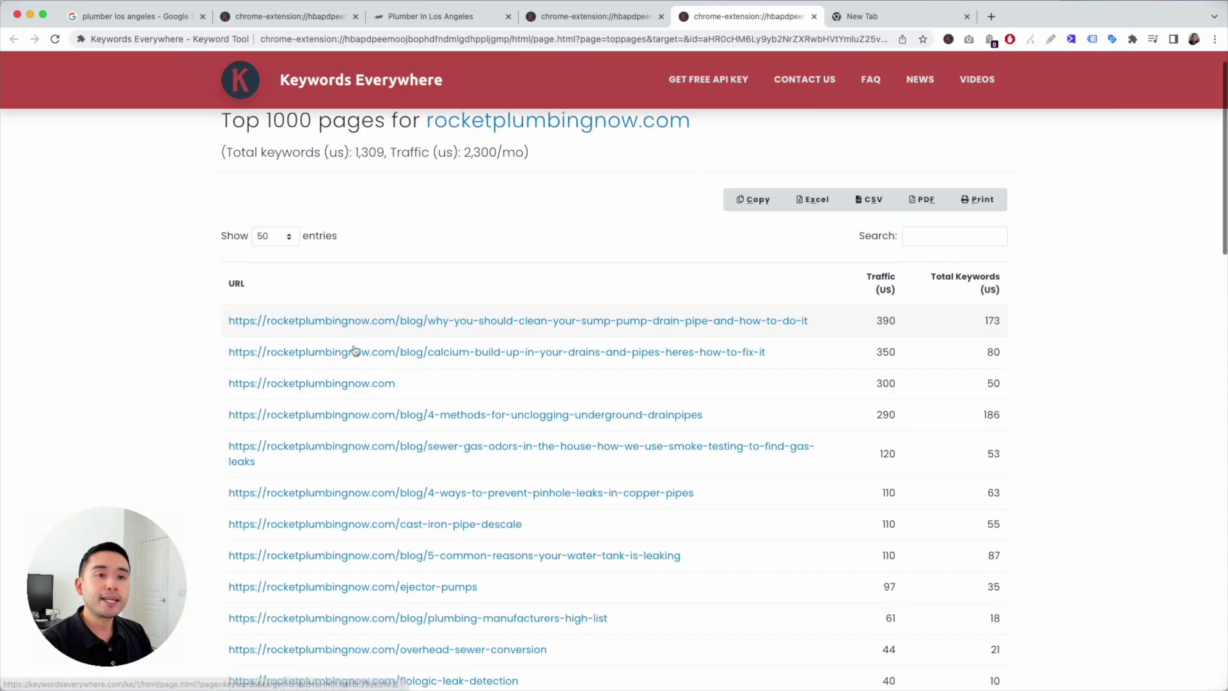
scroll(403, 521, "down", 5)
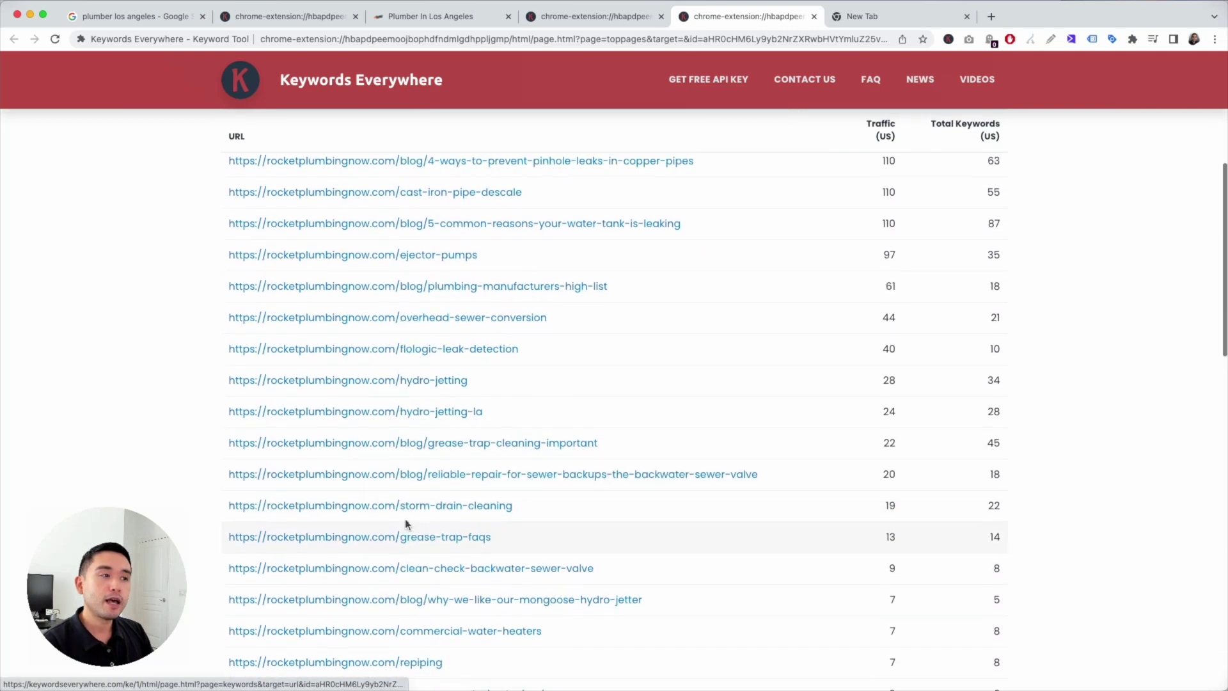
scroll(403, 521, "up", 6)
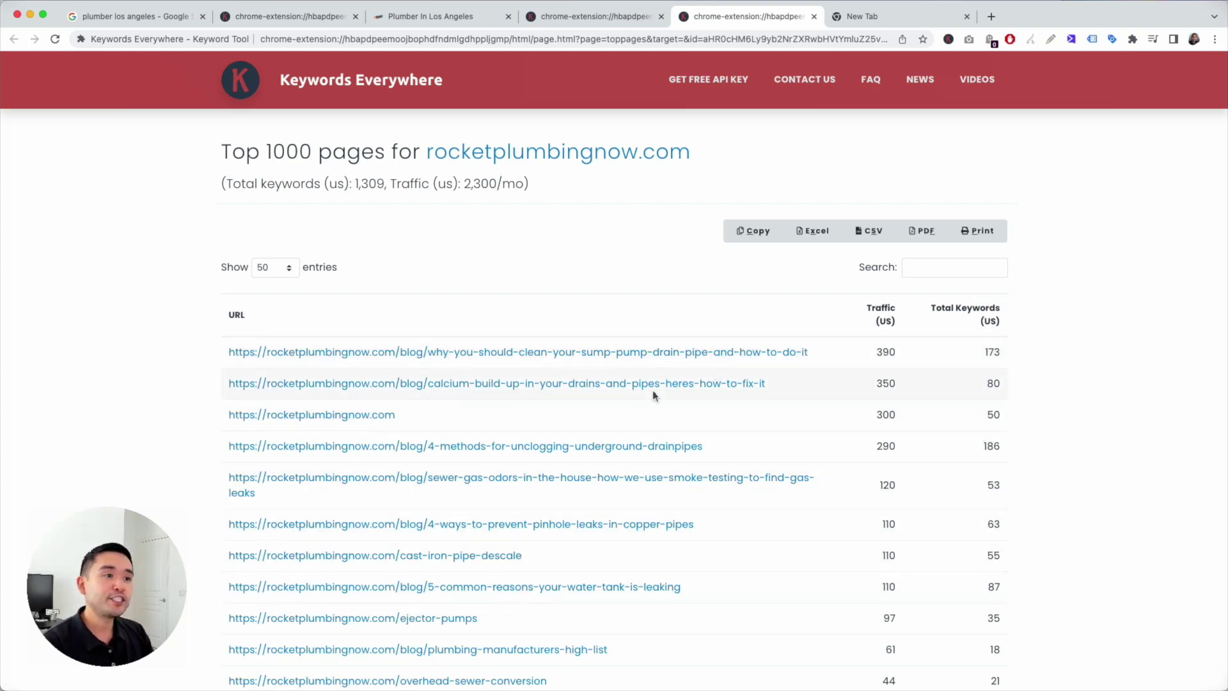
scroll(652, 486, "down", 2)
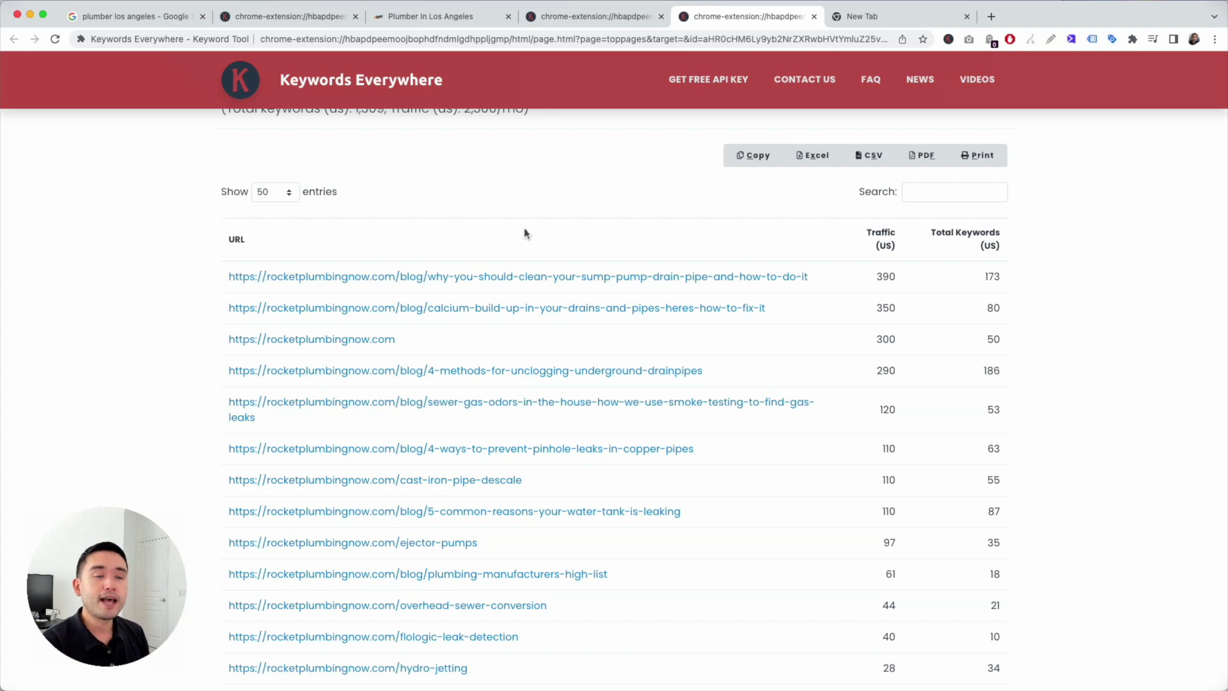
scroll(489, 252, "up", 2)
scroll(489, 253, "down", 1)
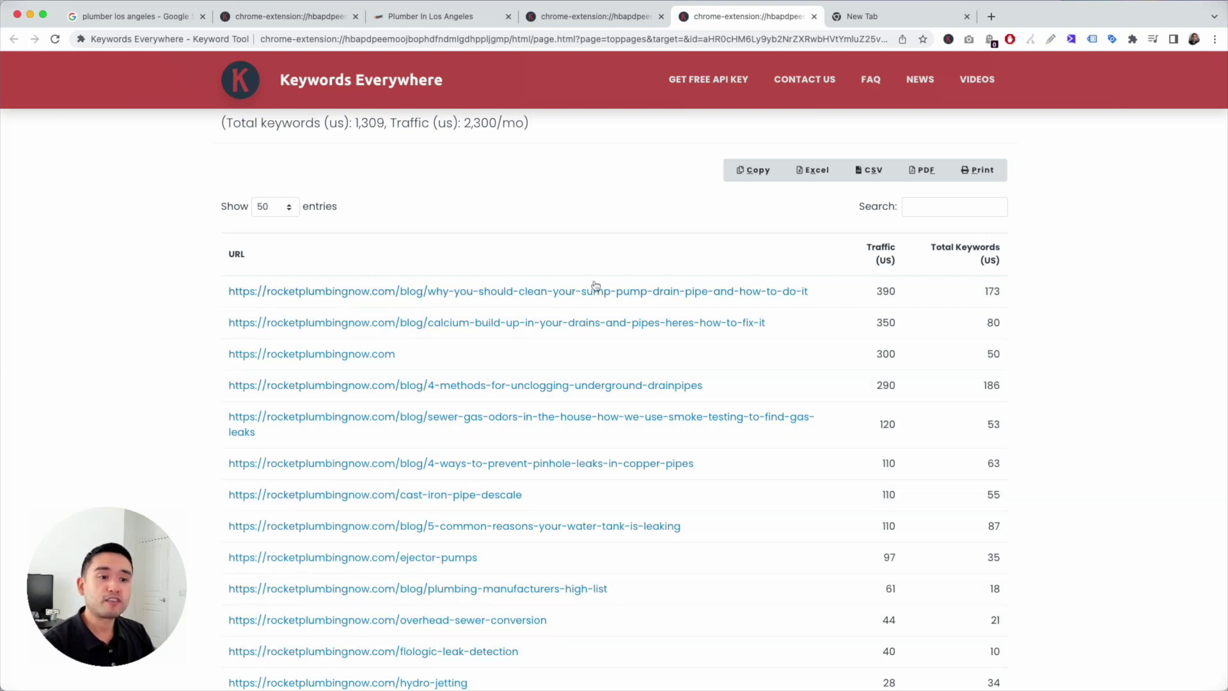
Step: Find "blog" within the top pages report to spot which high-traffic URLs are blog posts
key("super+f")
type("blog")
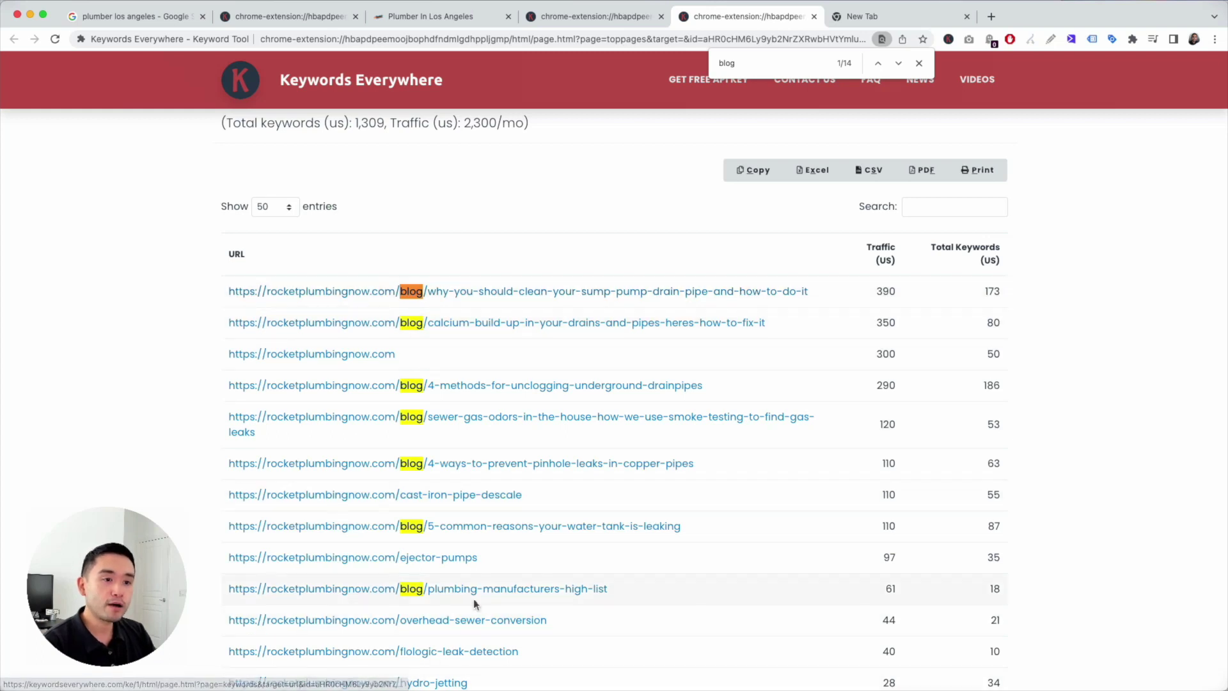
scroll(473, 599, "down", 3)
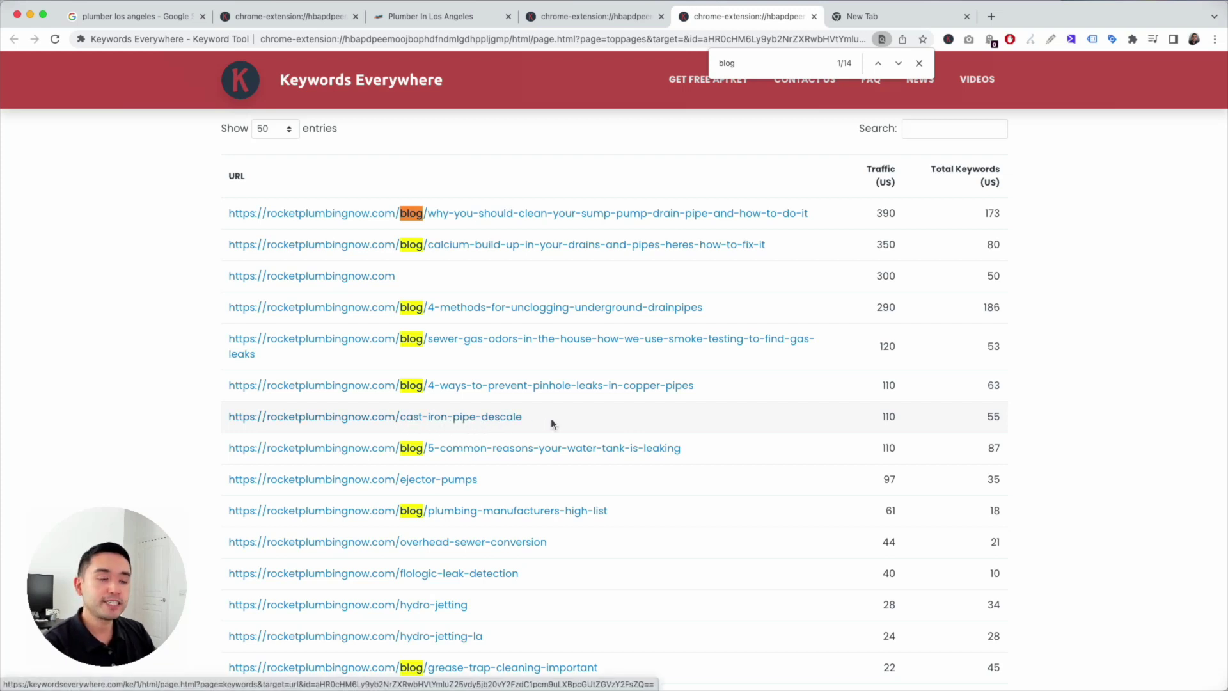
Step: Open the ranking keywords reports for the cast-iron-pipe-descale page and the sump pump drain pipe blog post in new tabs
left_click(465, 419)
left_click(817, 18)
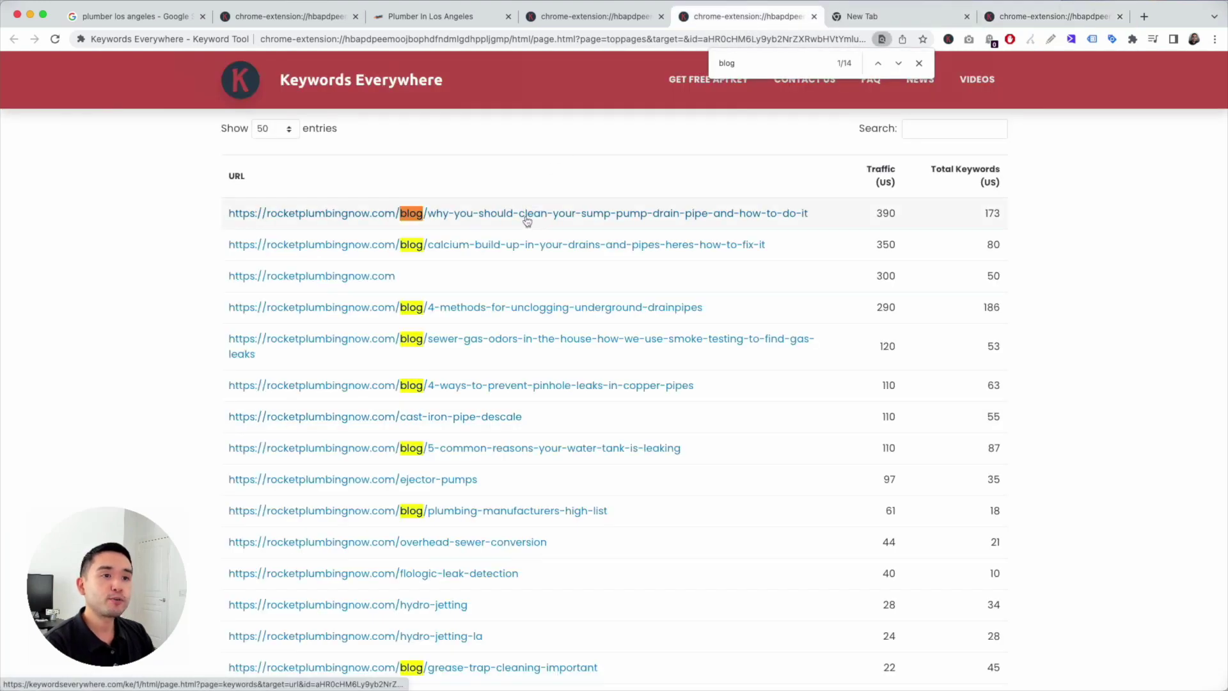
left_click(712, 211)
left_click(957, 23)
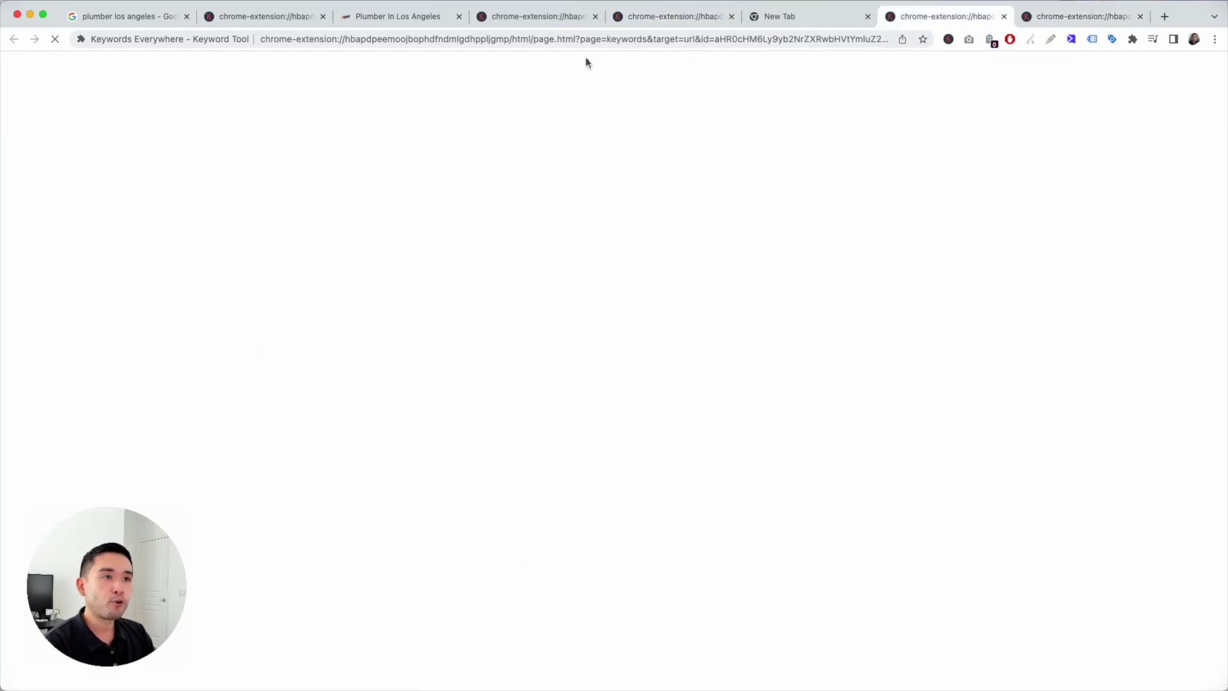
Step: Look at the Los Angeles page's keyword report as an example, check the newly opened report, and return to the top pages list
left_click(545, 22)
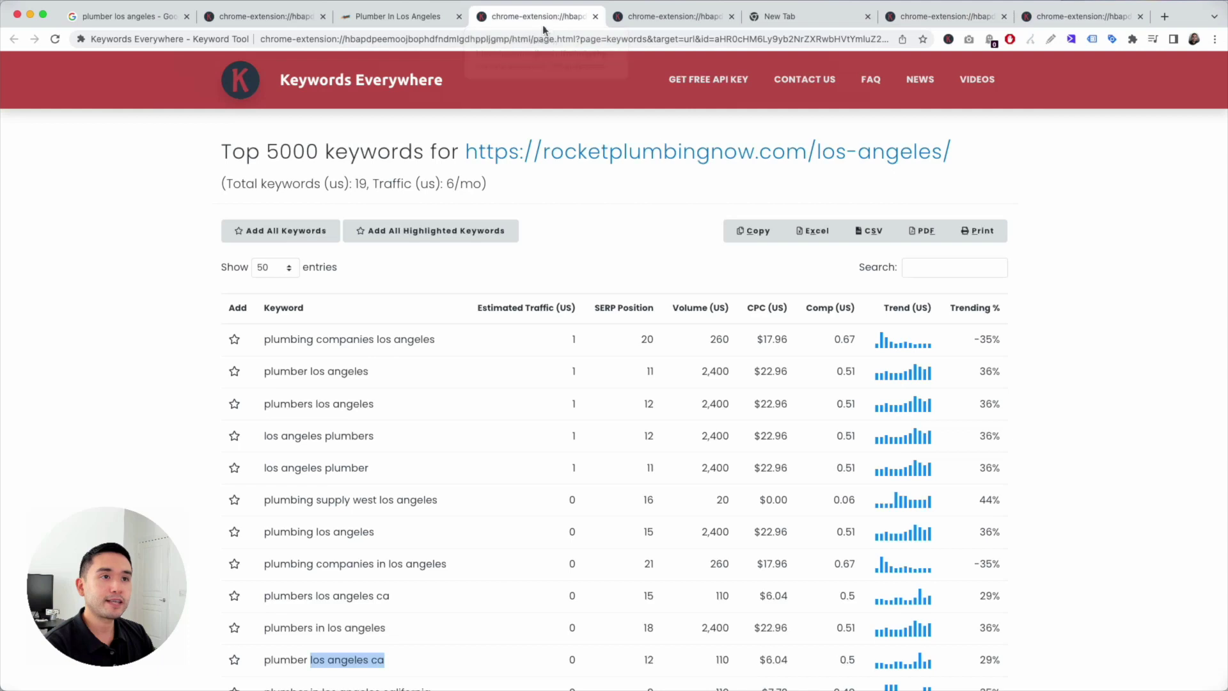
left_click_drag(222, 151, 451, 154)
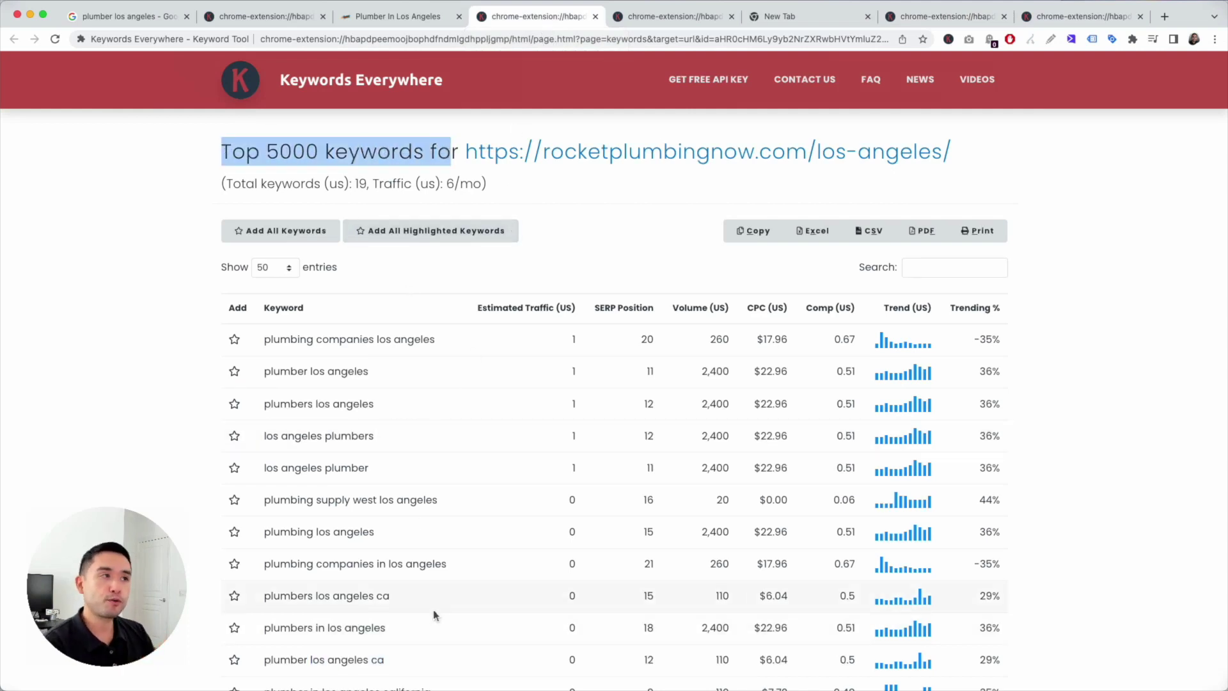
left_click(906, 16)
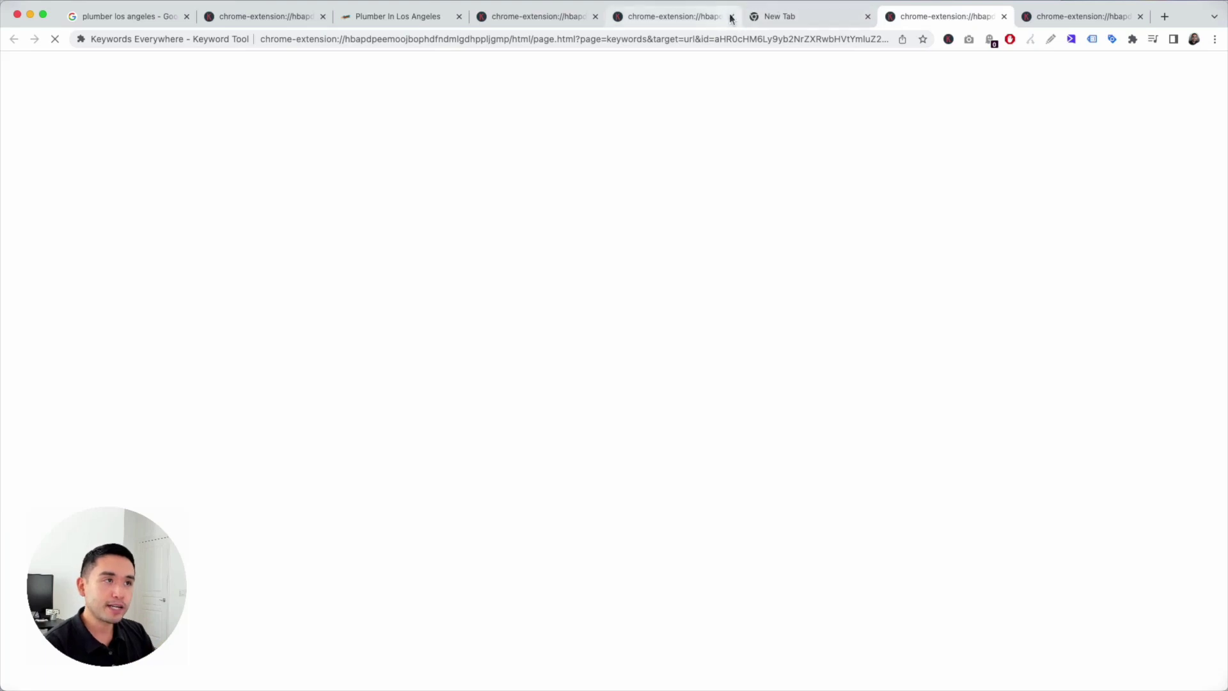
left_click(681, 17)
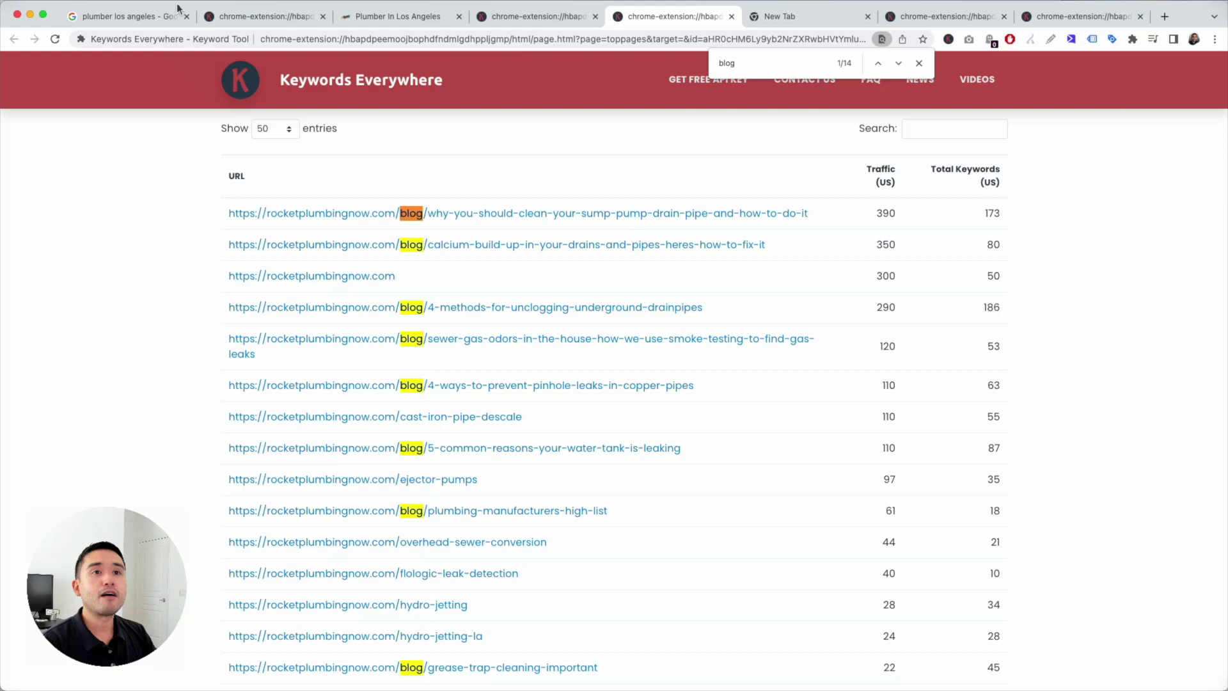
Step: Return to the Google results for "plumber los angeles" and look over the competitor listings above Rocket Plumbing
left_click(154, 19)
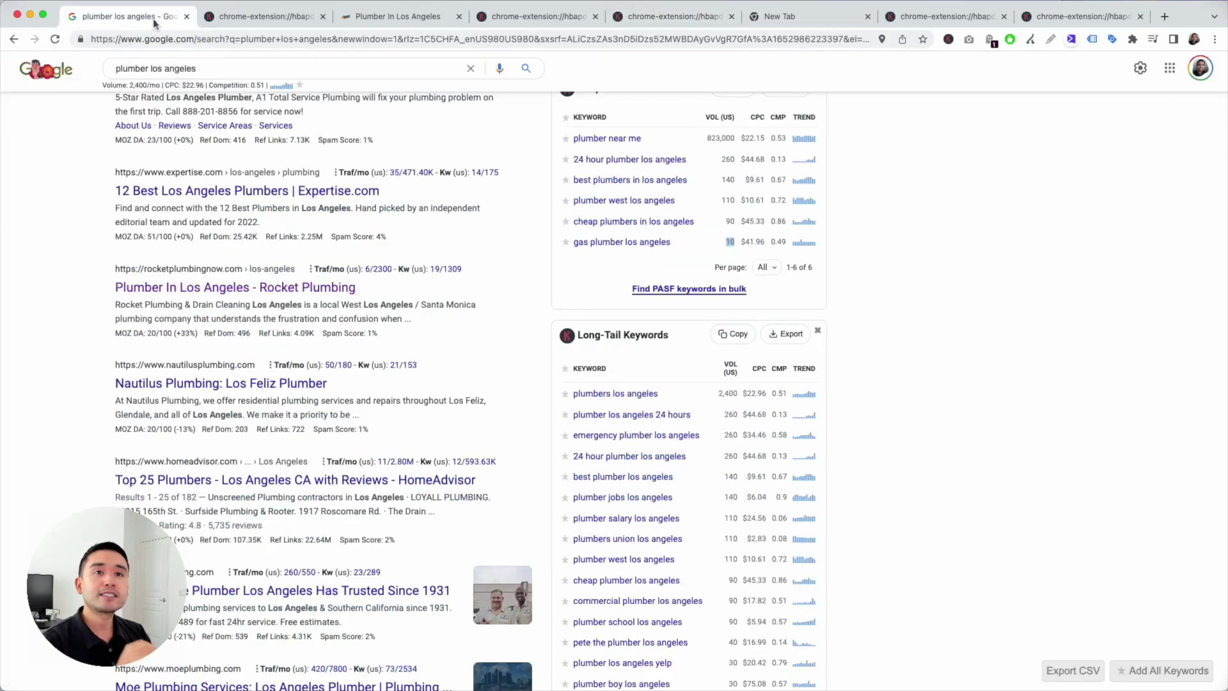
scroll(96, 191, "up", 3)
scroll(95, 187, "up", 2)
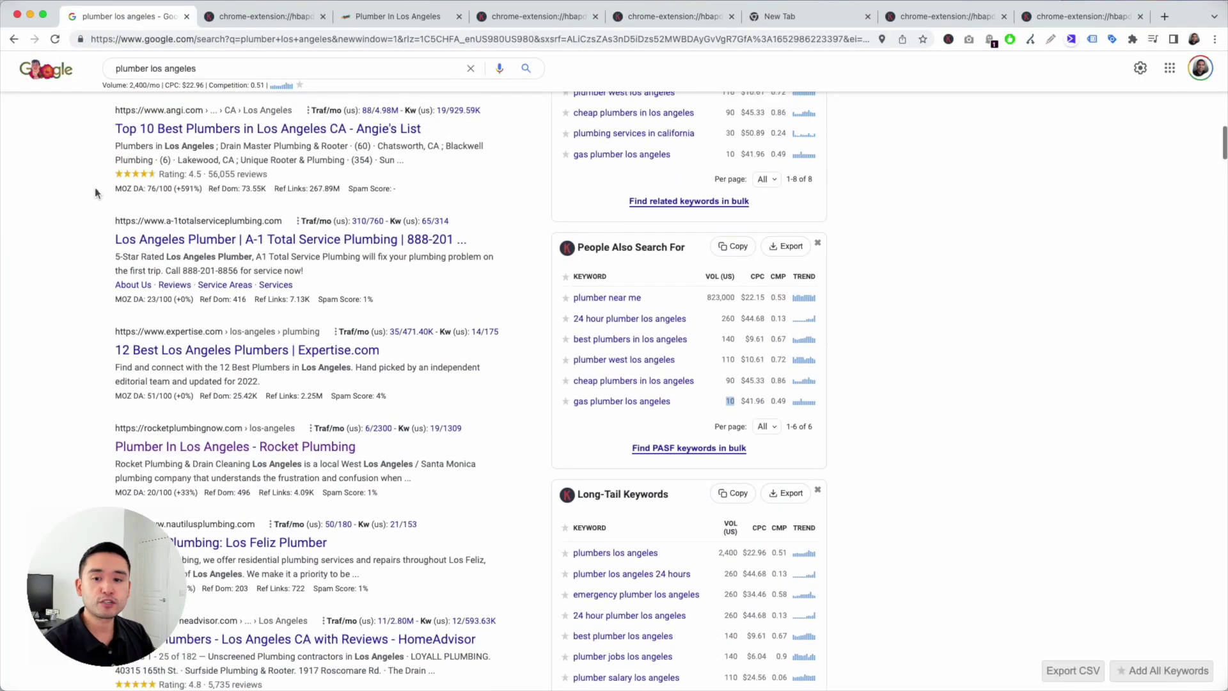
scroll(94, 192, "up", 5)
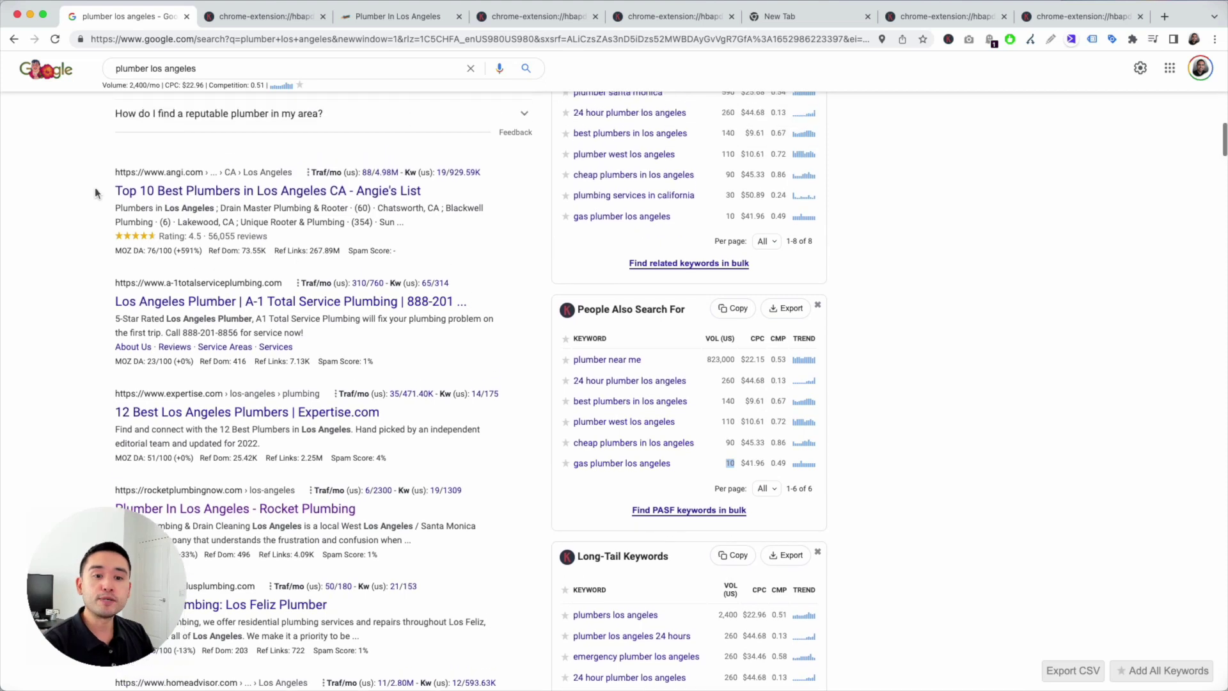